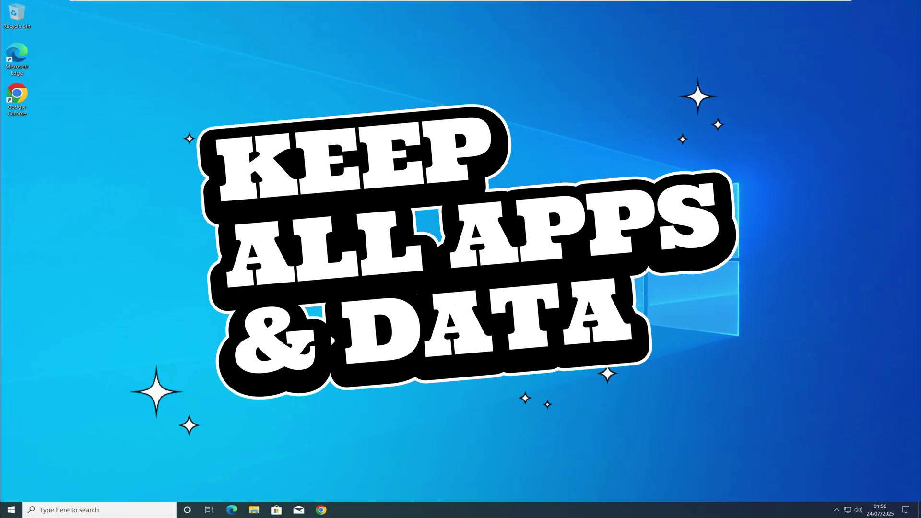
# Step: Open This PC's Properties to show Windows 10 Pro, version 20H2, OS build 19042.631
pyautogui.click(255, 511)
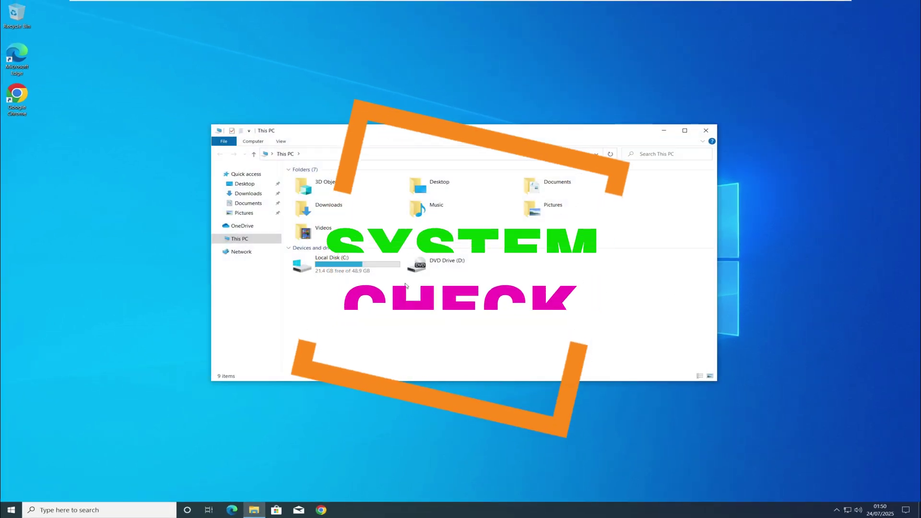
pyautogui.rightClick(243, 238)
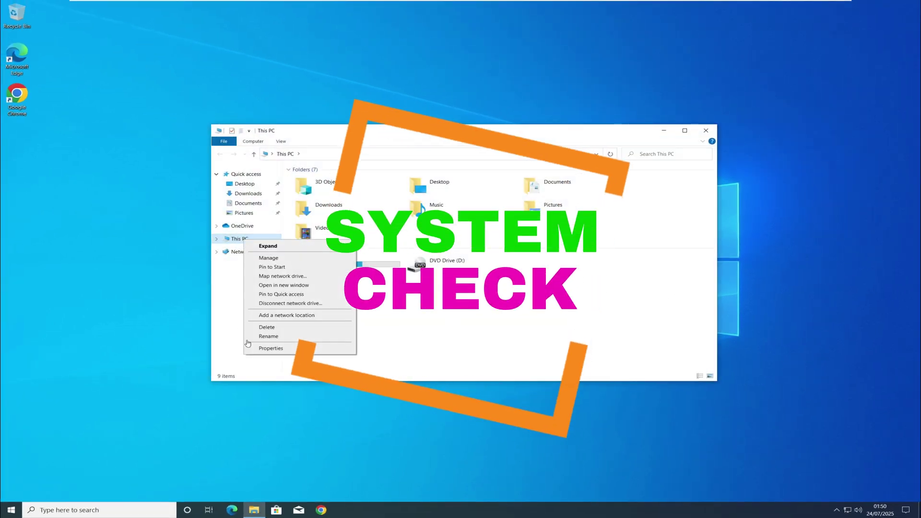
pyautogui.click(262, 348)
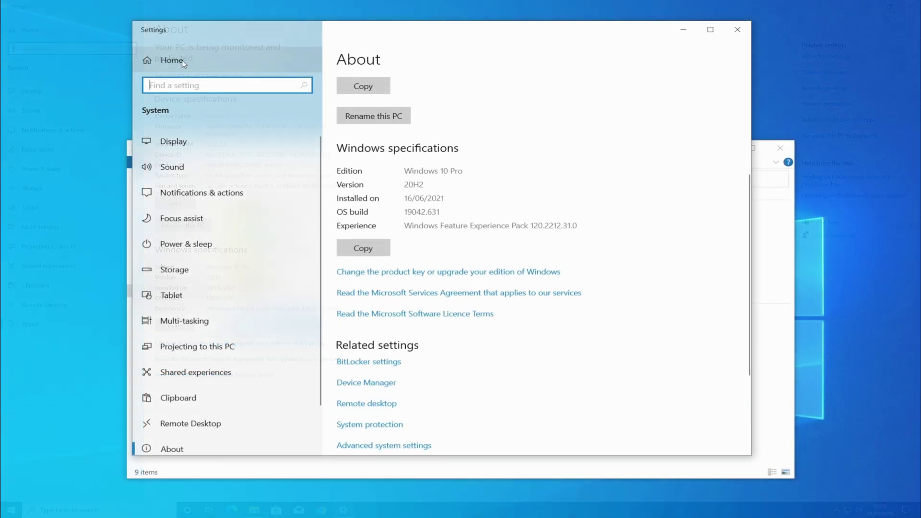
# Step: Keep English (United Kingdom) as the display language and check the Region settings
pyautogui.click(172, 60)
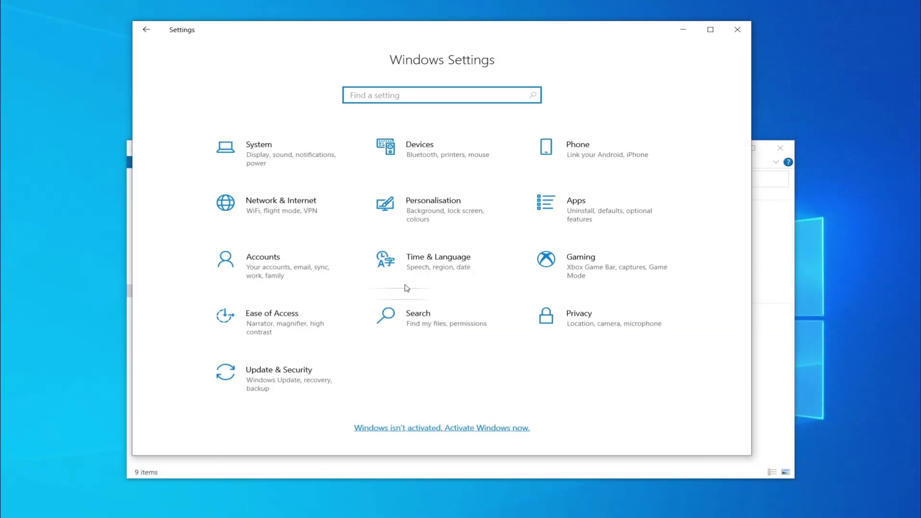
pyautogui.click(437, 271)
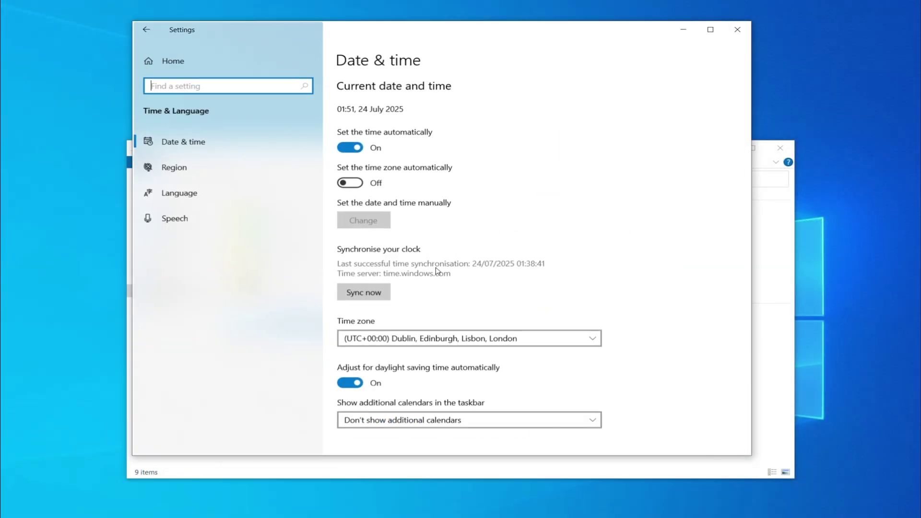
pyautogui.click(177, 193)
pyautogui.click(589, 259)
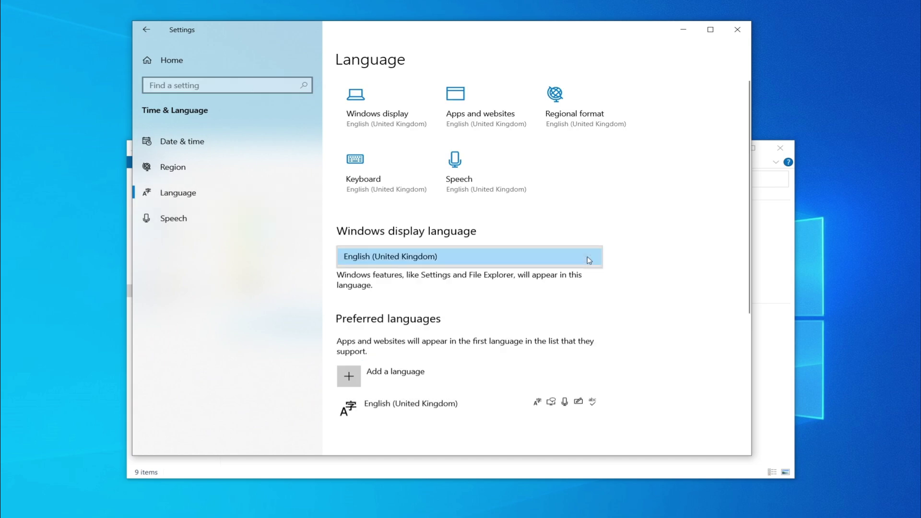
pyautogui.click(587, 256)
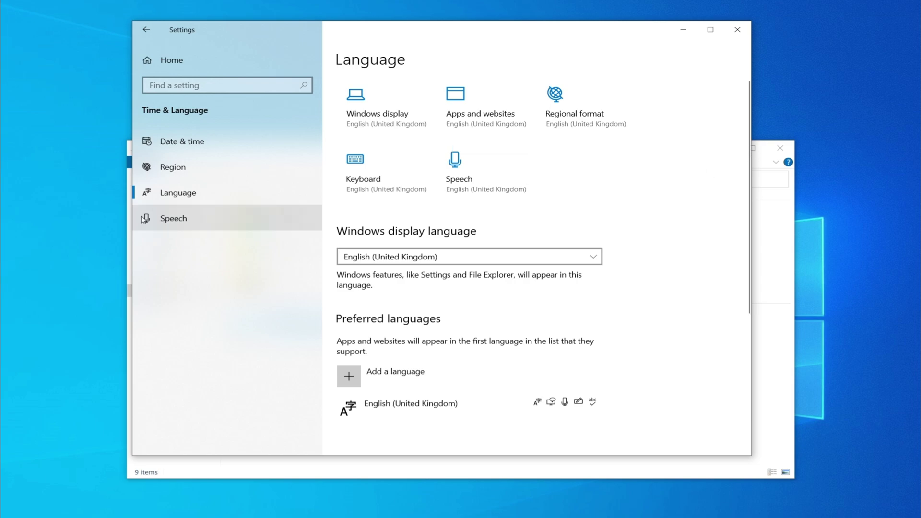
pyautogui.click(186, 178)
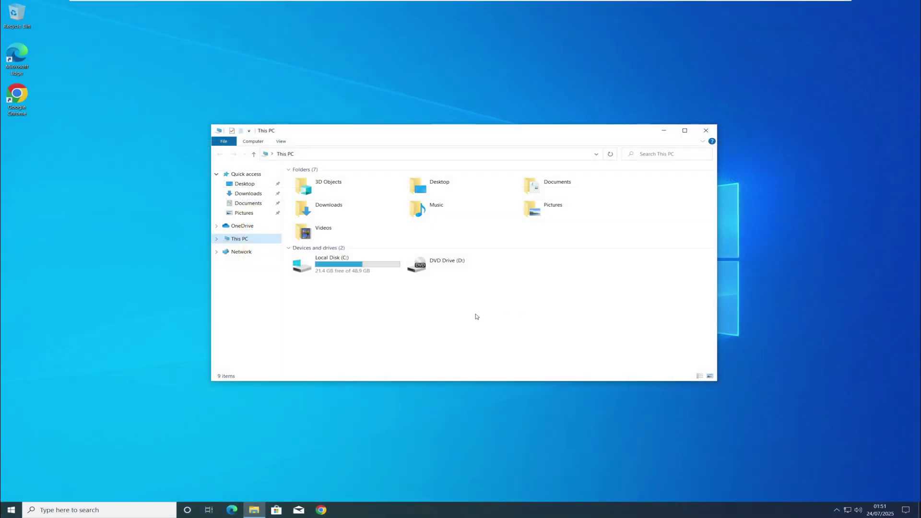
# Step: Google 'windows 11 download' in maximized Chrome and open Microsoft's Download Windows 11 result
pyautogui.click(321, 510)
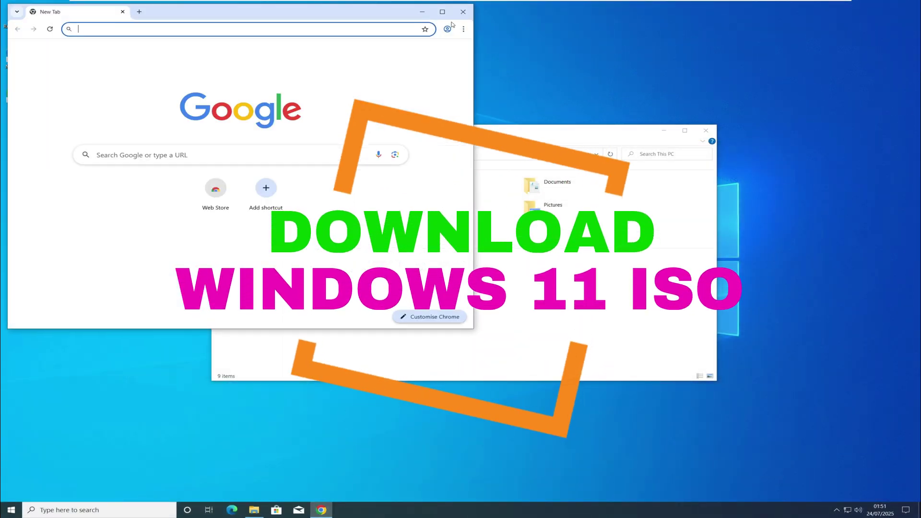
pyautogui.click(442, 11)
pyautogui.click(312, 28)
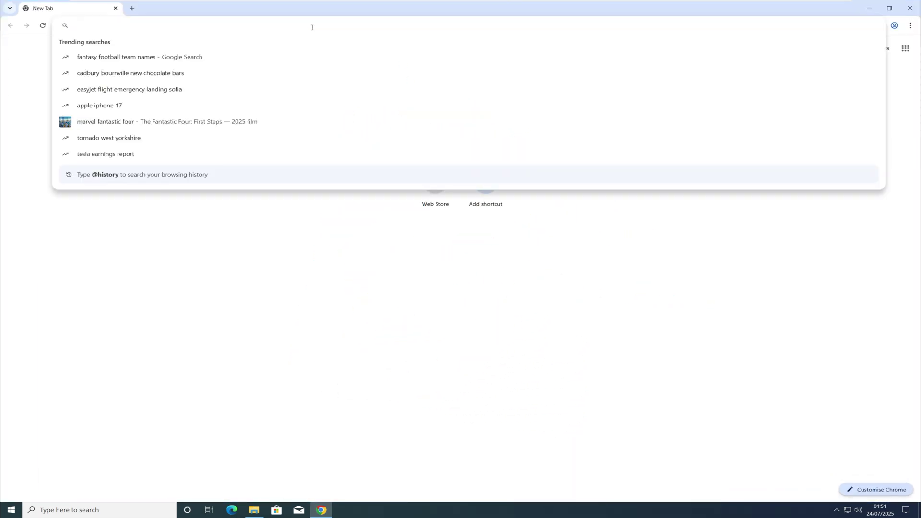
pyautogui.write('d')
pyautogui.press('Escape')
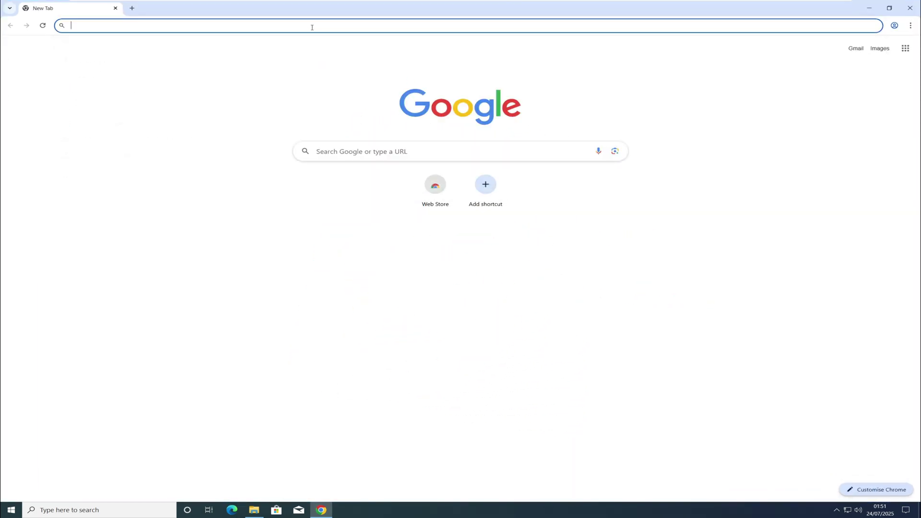
pyautogui.write('windows')
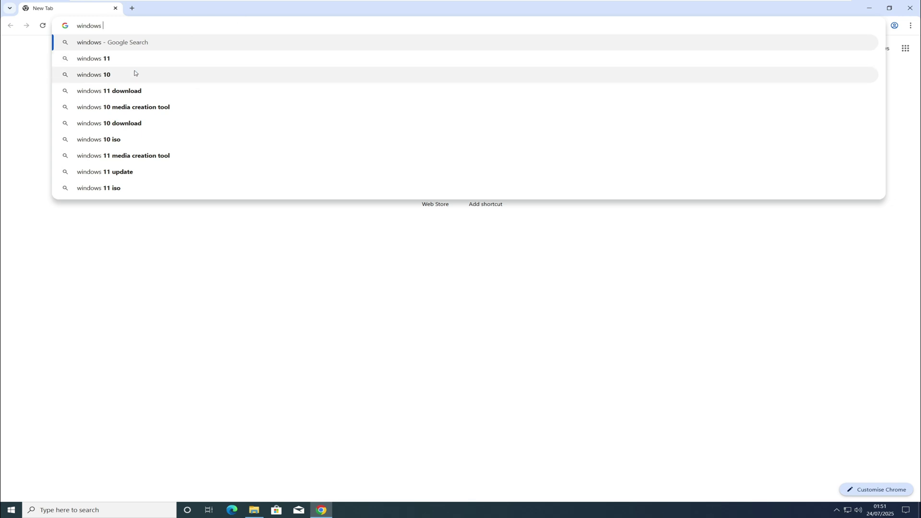
pyautogui.click(128, 91)
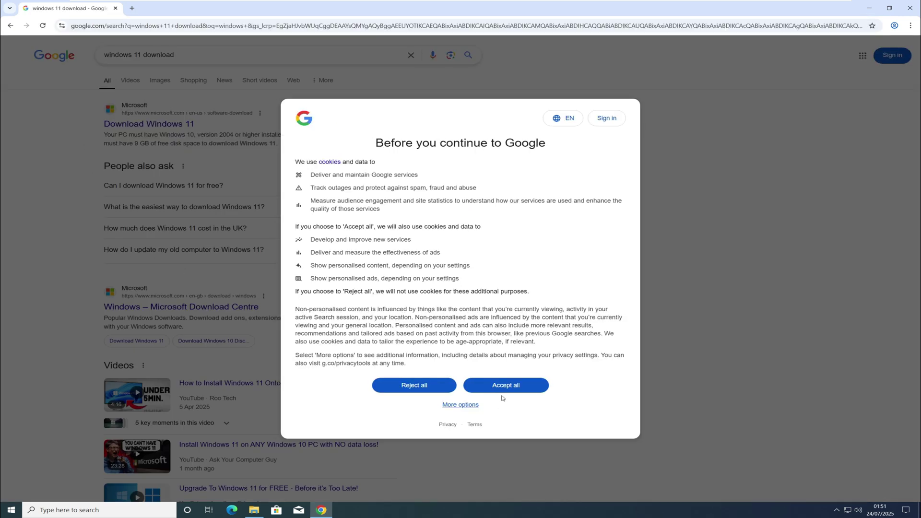
pyautogui.click(502, 391)
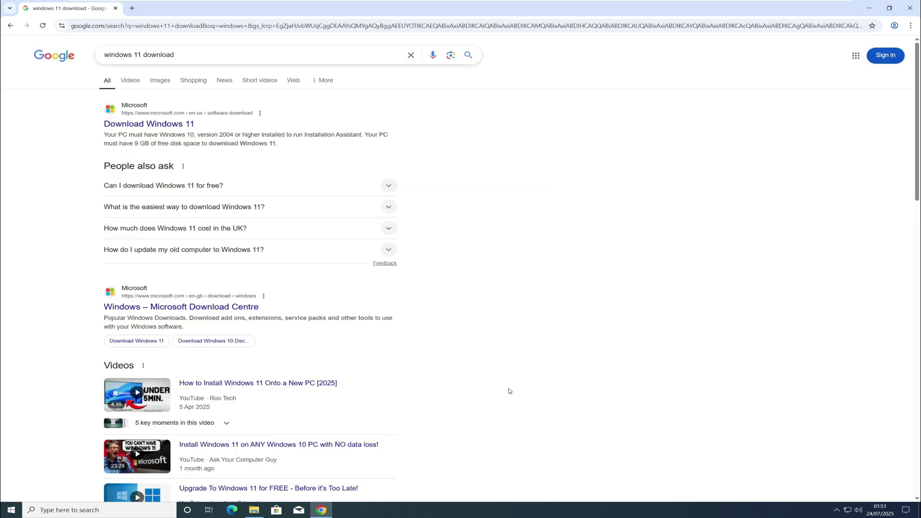
pyautogui.click(174, 125)
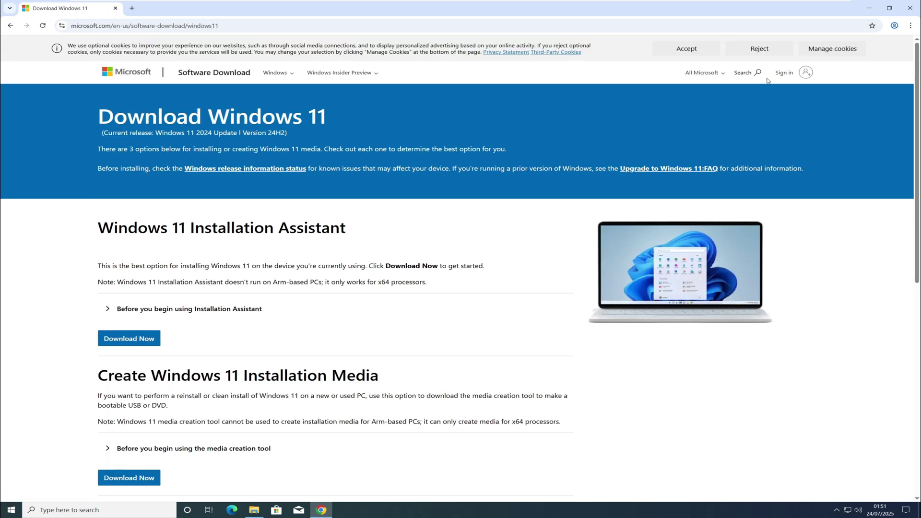
# Step: Select the Windows 11 multi-edition ISO for x64 devices and confirm it
pyautogui.click(694, 52)
pyautogui.scroll(-5, 338, 294)
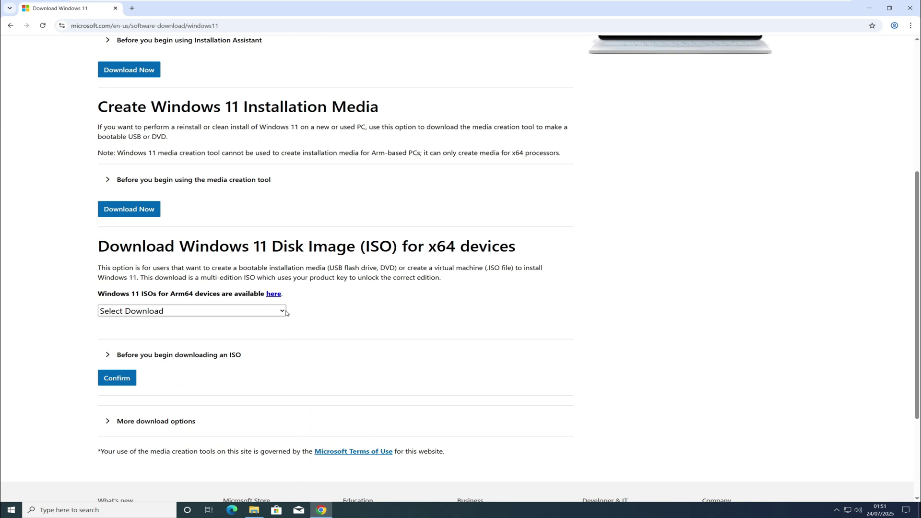
pyautogui.click(283, 313)
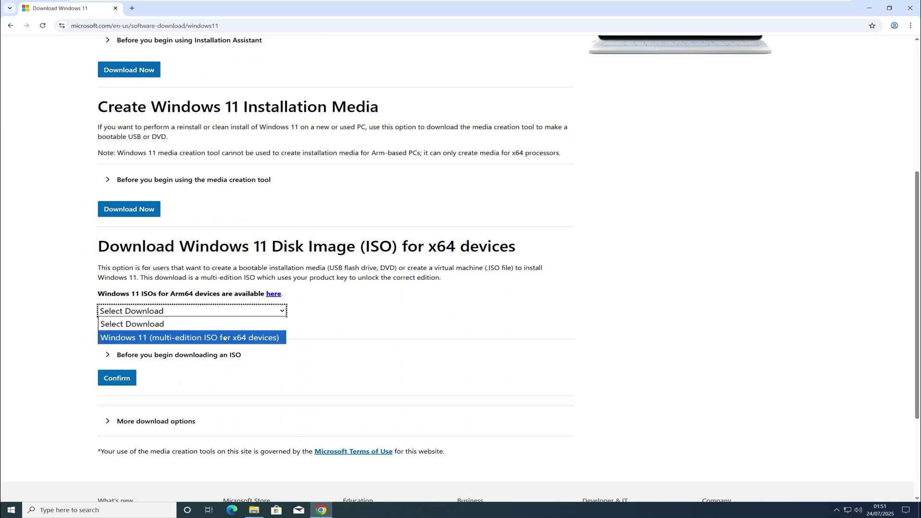
pyautogui.click(158, 337)
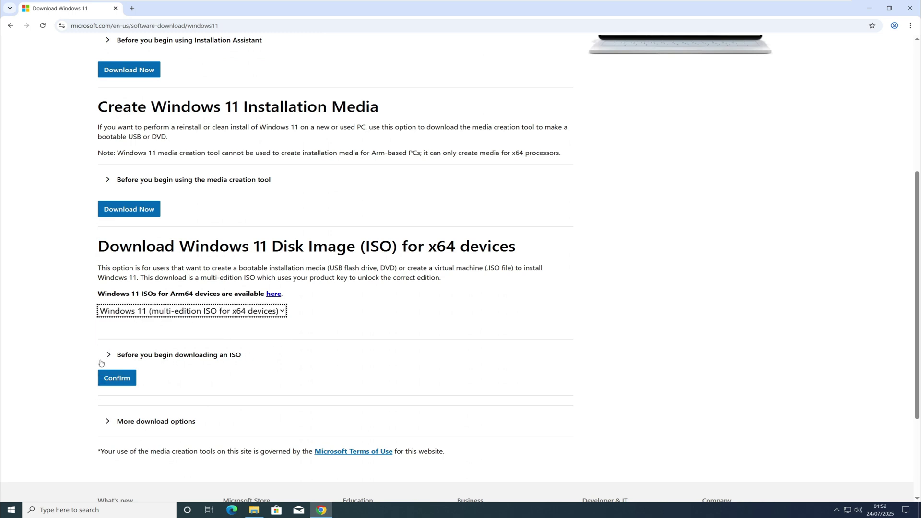
pyautogui.click(107, 380)
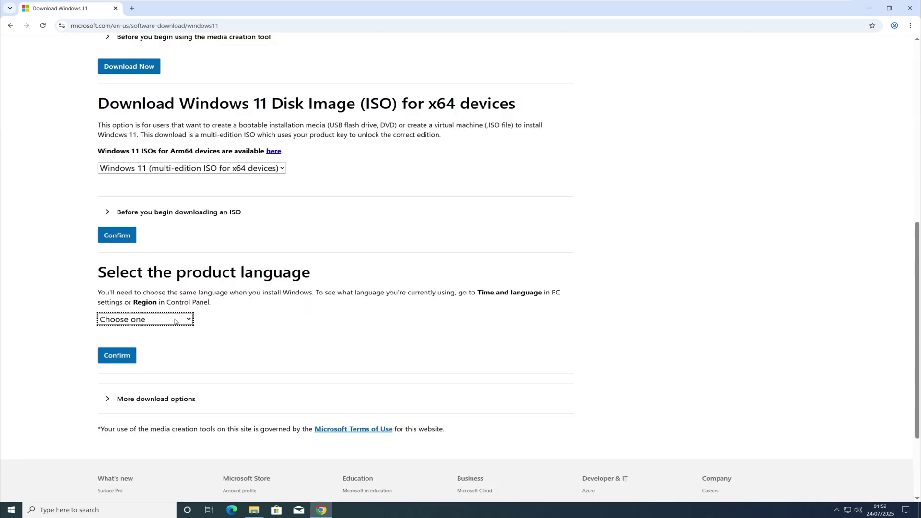
# Step: Confirm English (United States) as product language and start the 64-bit ISO download
pyautogui.click(190, 321)
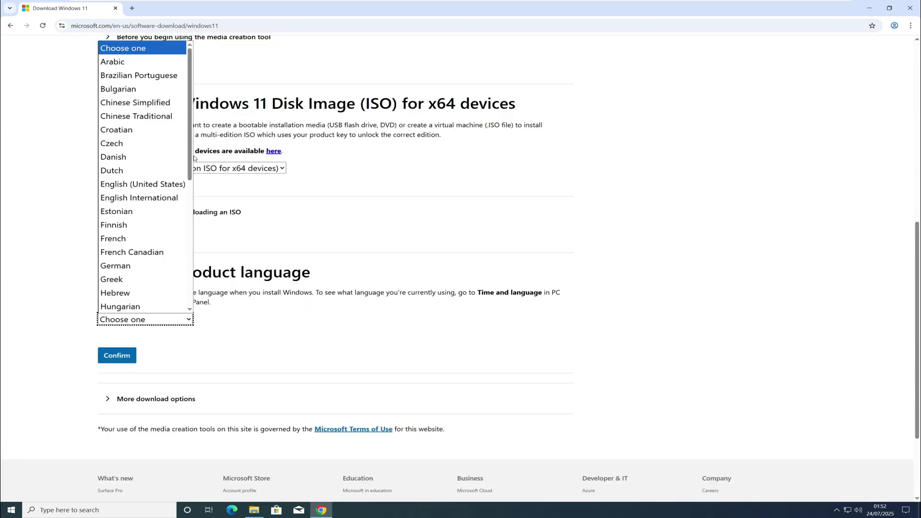
pyautogui.moveTo(191, 151); pyautogui.dragTo(191, 175)
pyautogui.click(117, 165)
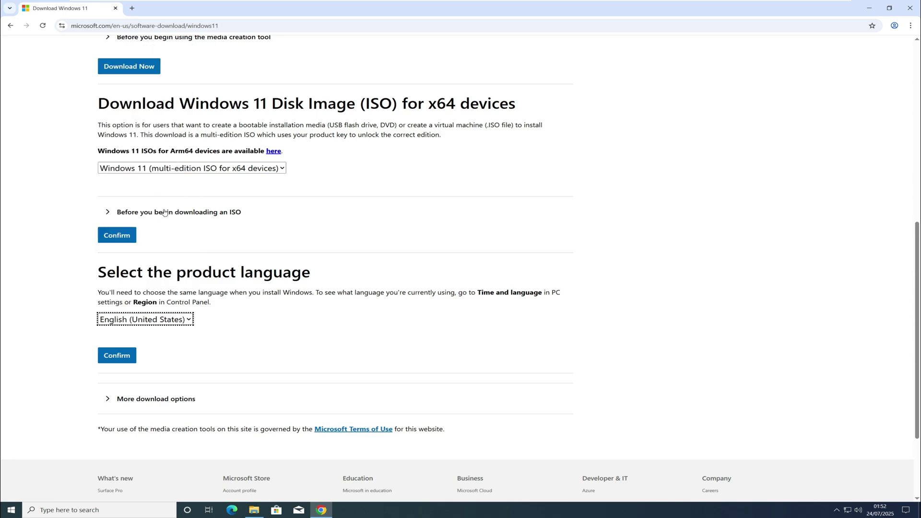
pyautogui.click(120, 356)
pyautogui.scroll(-3, 451, 295)
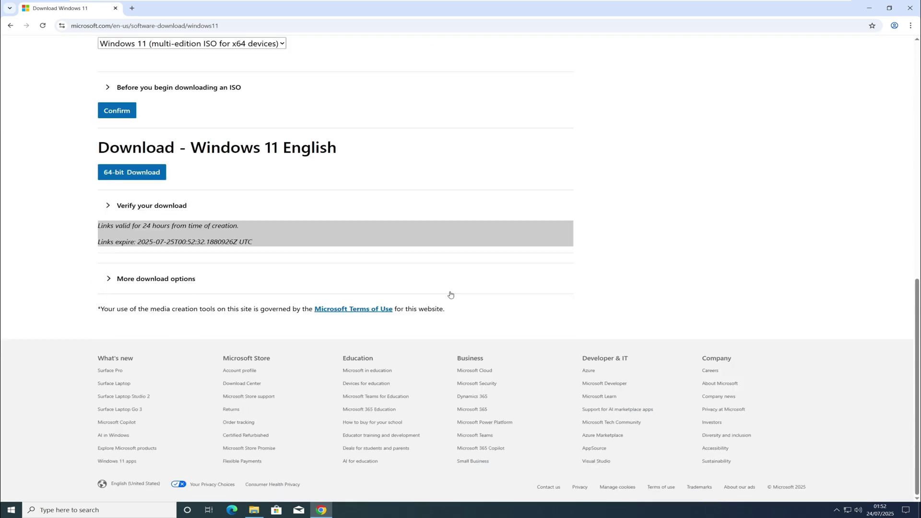
pyautogui.click(143, 174)
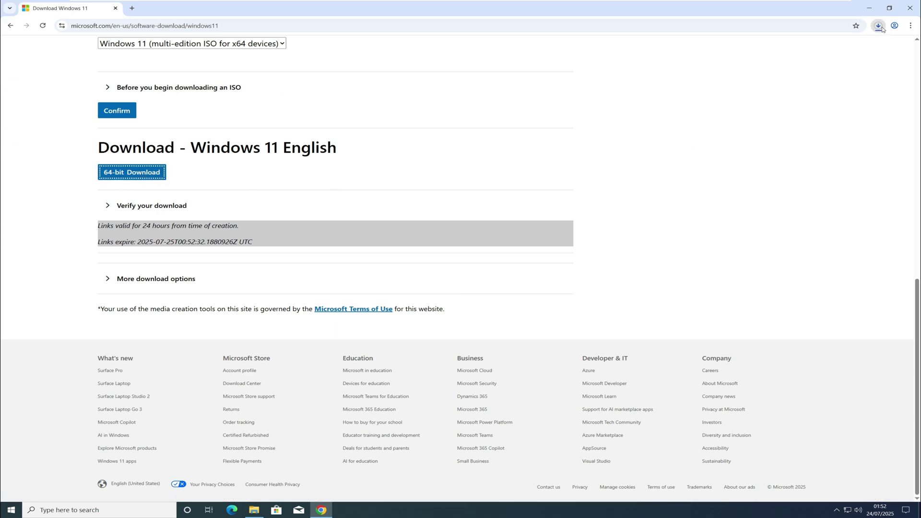
pyautogui.click(880, 27)
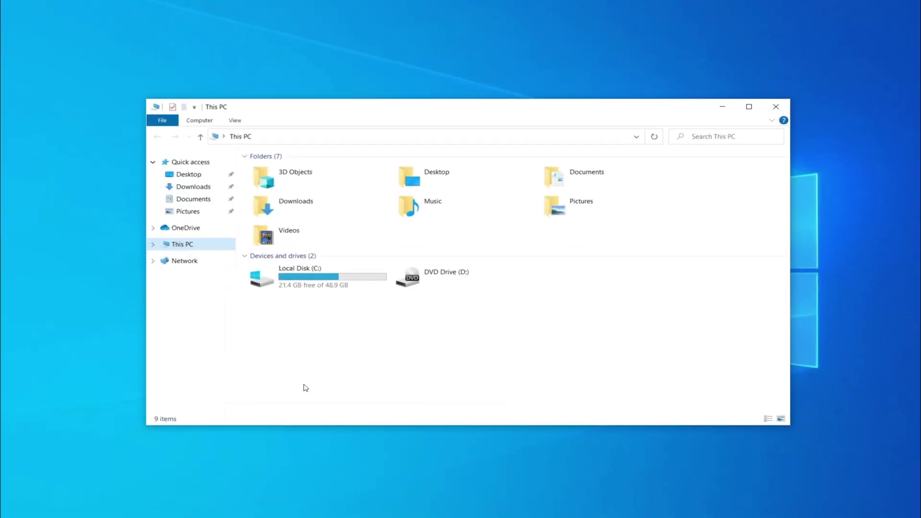
# Step: Mount the Win11_24H2_English_x64 ISO from Downloads and run setup from DVD Drive (E:)
pyautogui.click(298, 205)
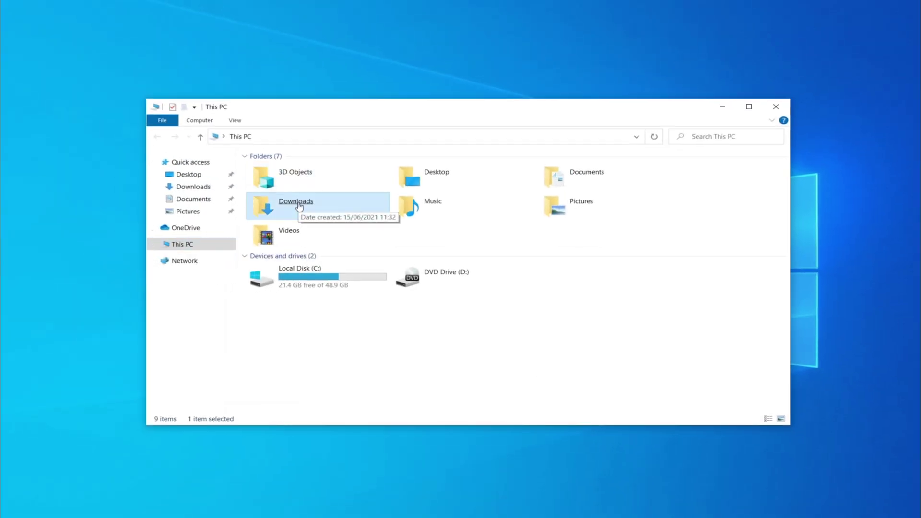
pyautogui.doubleClick(298, 204)
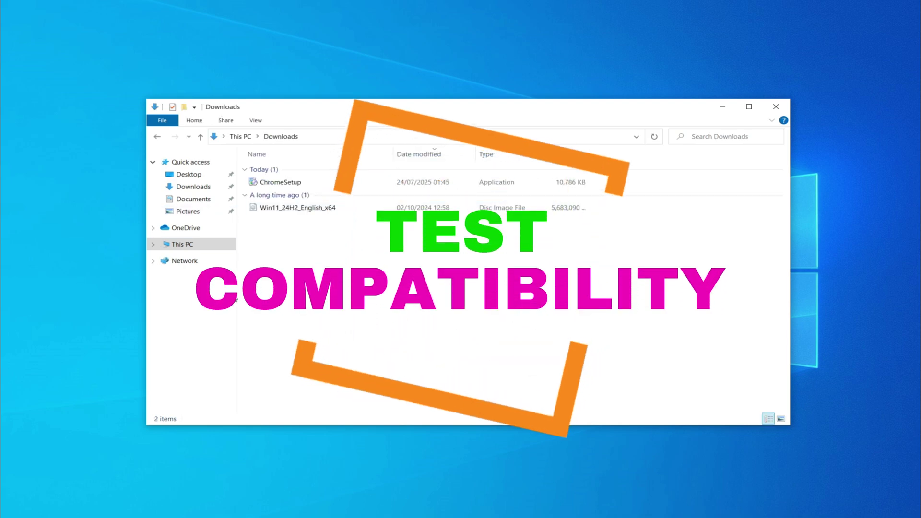
pyautogui.click(315, 213)
pyautogui.rightClick(315, 213)
pyautogui.click(343, 217)
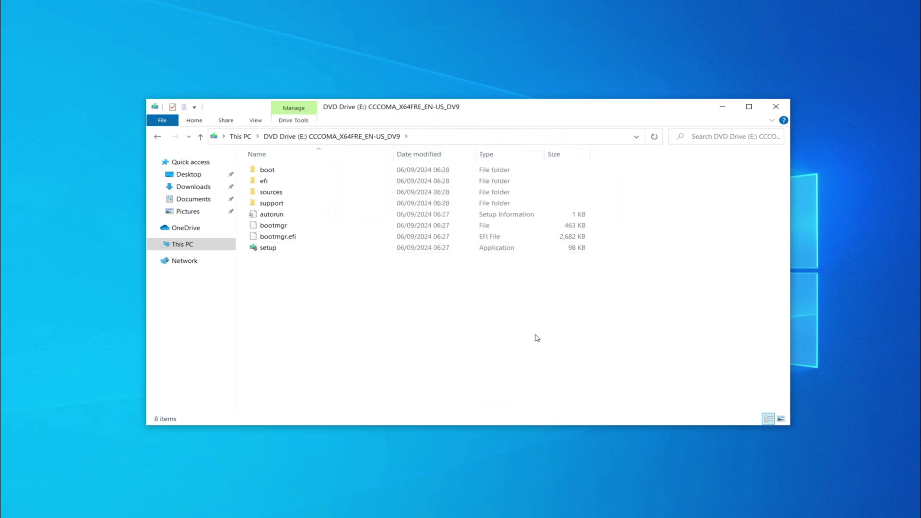
pyautogui.click(267, 249)
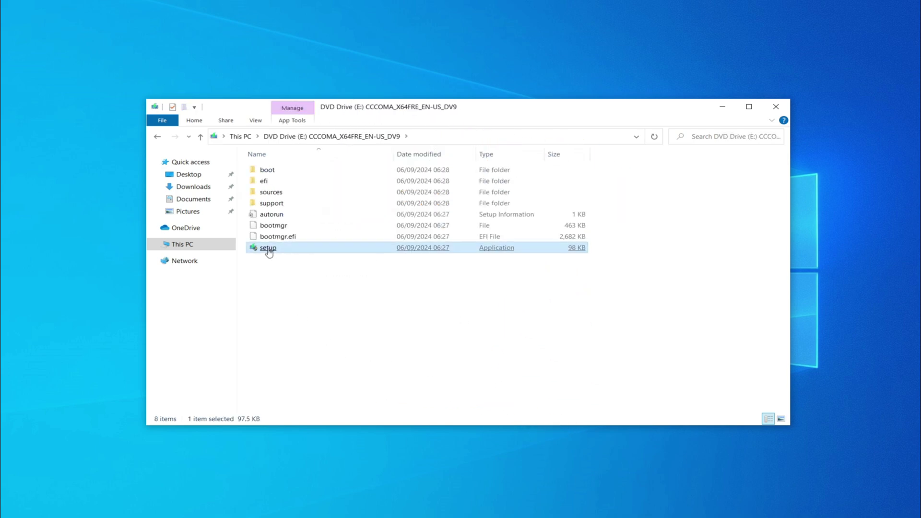
pyautogui.doubleClick(268, 248)
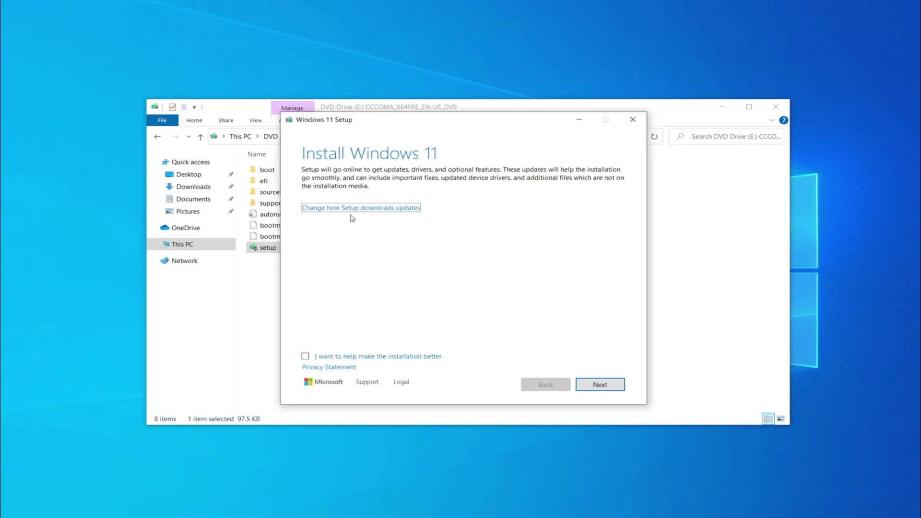
# Step: Skip setup updates, let the check fail on TPM 2.0 and disk size, then cancel
pyautogui.click(352, 209)
pyautogui.click(305, 233)
pyautogui.click(587, 384)
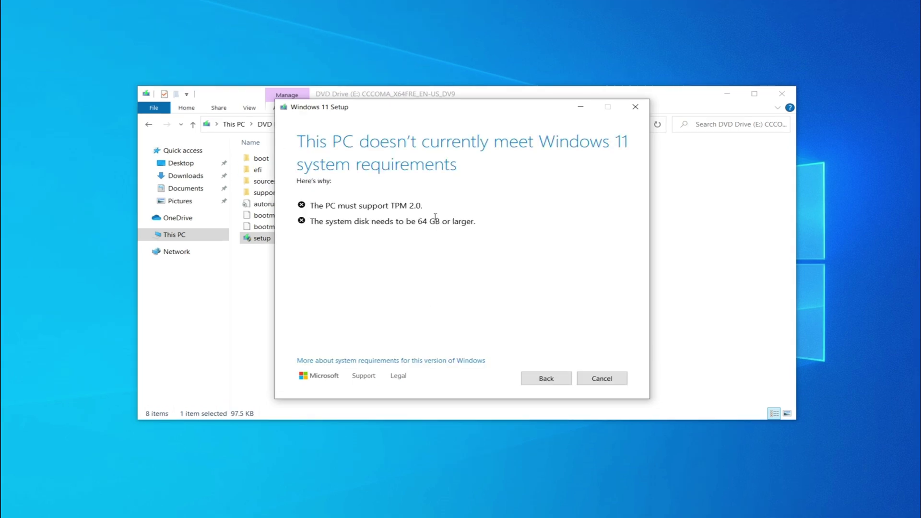
pyautogui.click(605, 380)
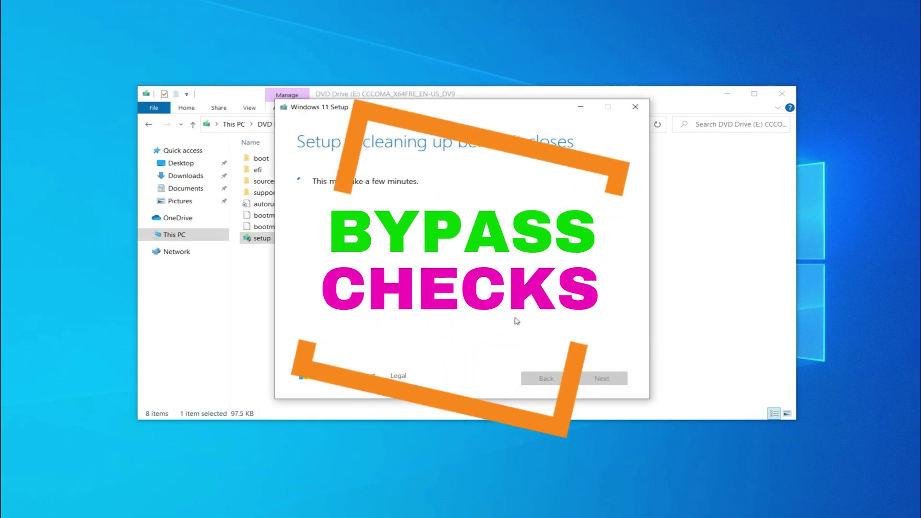
pyautogui.click(429, 125)
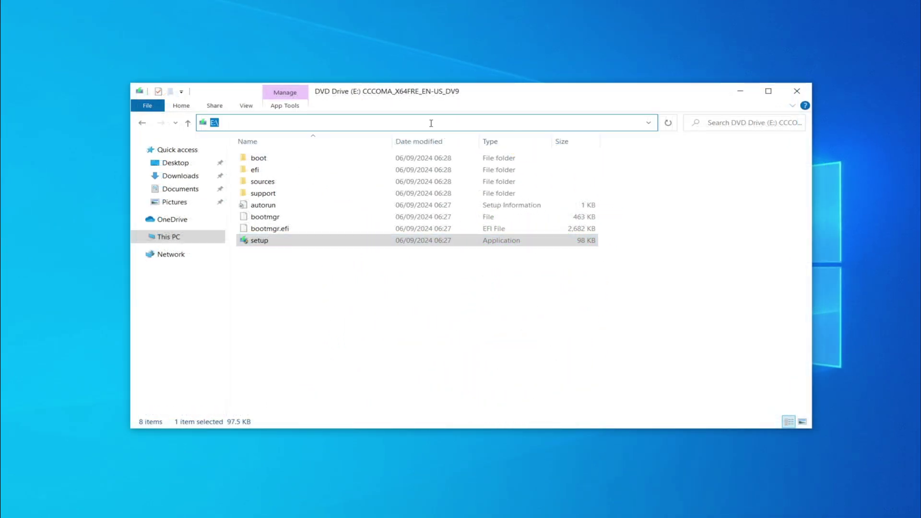
# Step: Run 'setup.exe /product server' from a cmd prompt on E: and skip downloading updates
pyautogui.write('cm')
pyautogui.press('Return')
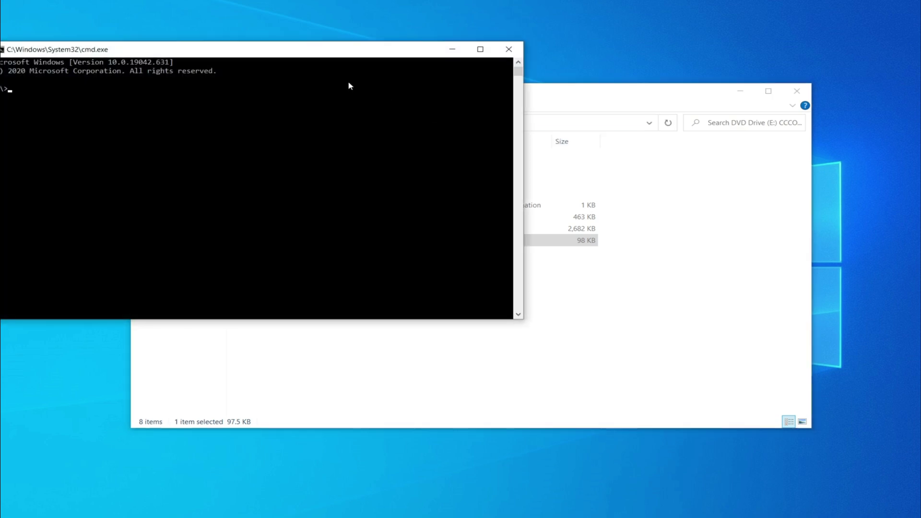
pyautogui.moveTo(327, 52); pyautogui.dragTo(490, 113)
pyautogui.click(328, 211)
pyautogui.write('setu')
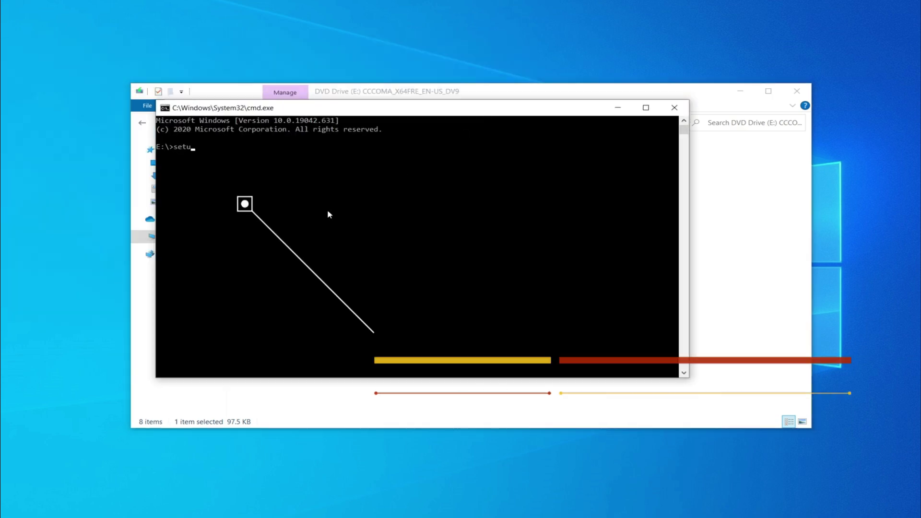
pyautogui.write('p.exe')
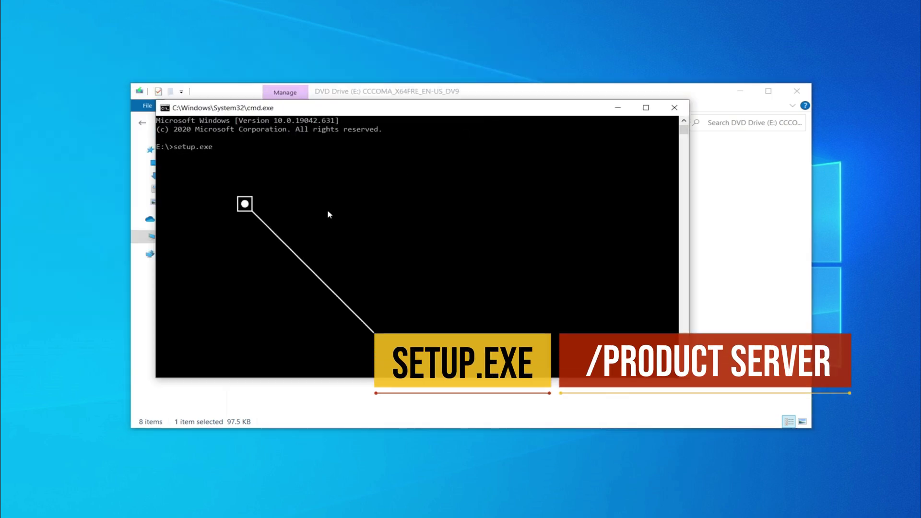
pyautogui.write(' /product server')
pyautogui.press('Return')
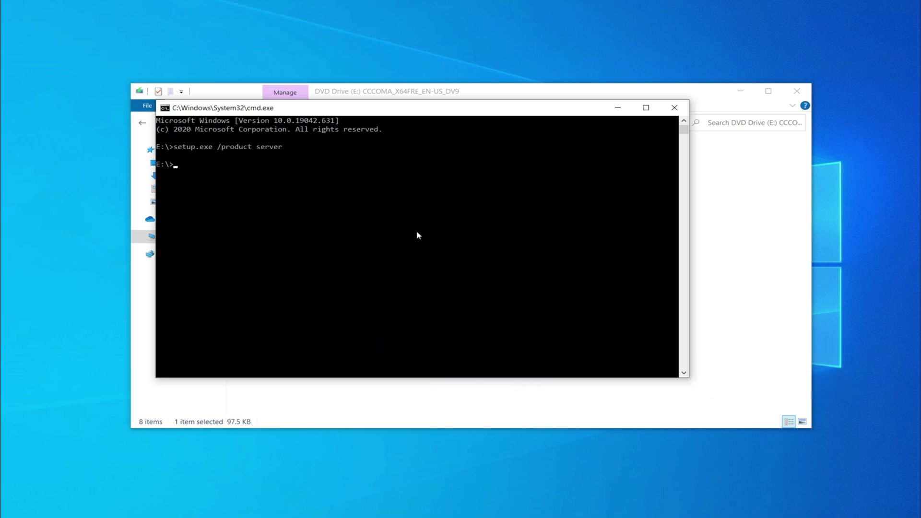
pyautogui.click(380, 201)
pyautogui.click(298, 226)
# Step: Accept the licence terms in Windows Server Setup, then quit setup and confirm
pyautogui.click(610, 385)
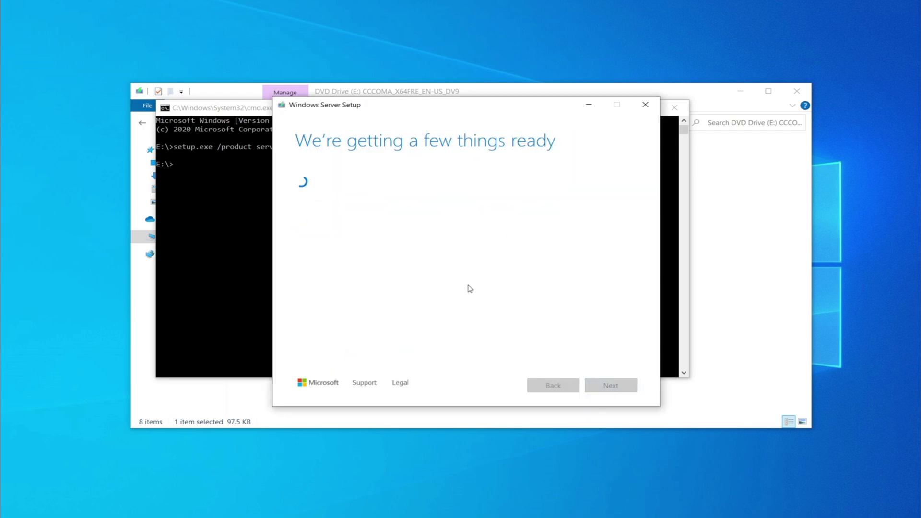
pyautogui.click(609, 384)
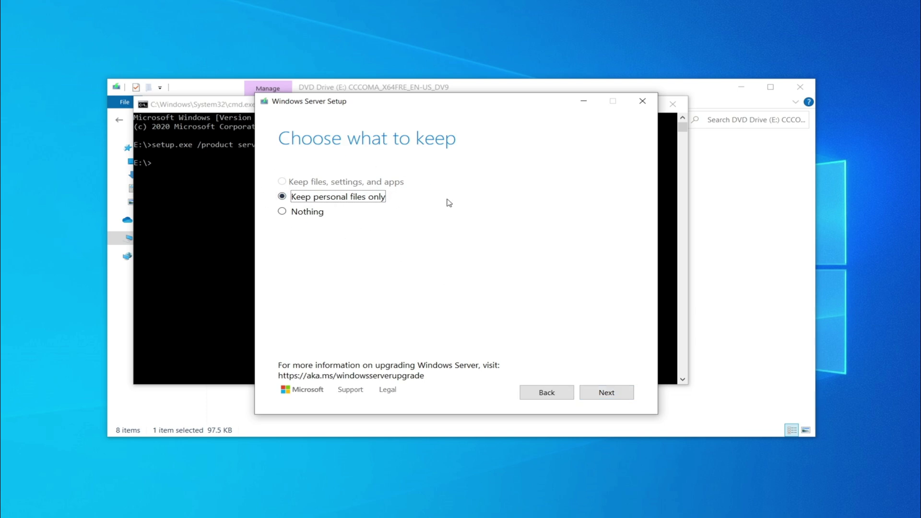
pyautogui.click(642, 100)
pyautogui.click(448, 304)
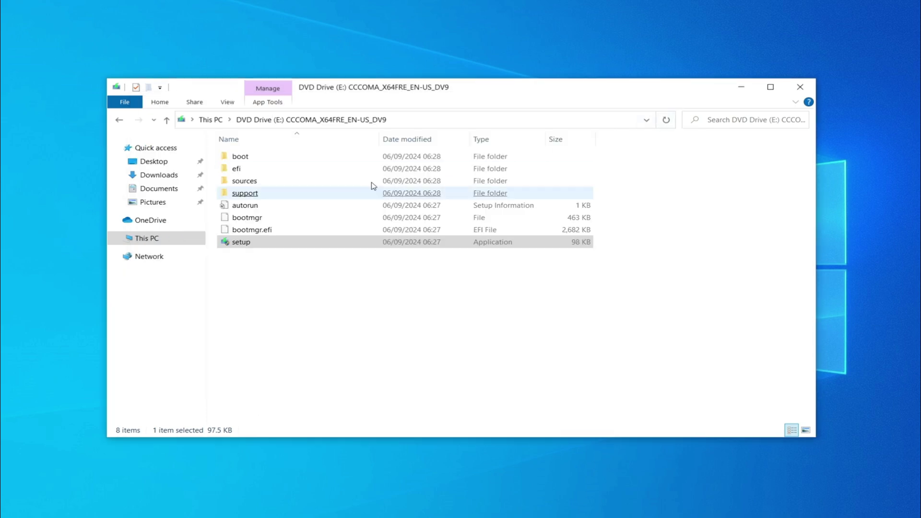
# Step: Eject the mounted Windows 11 image from DVD Drive (E:)
pyautogui.click(145, 240)
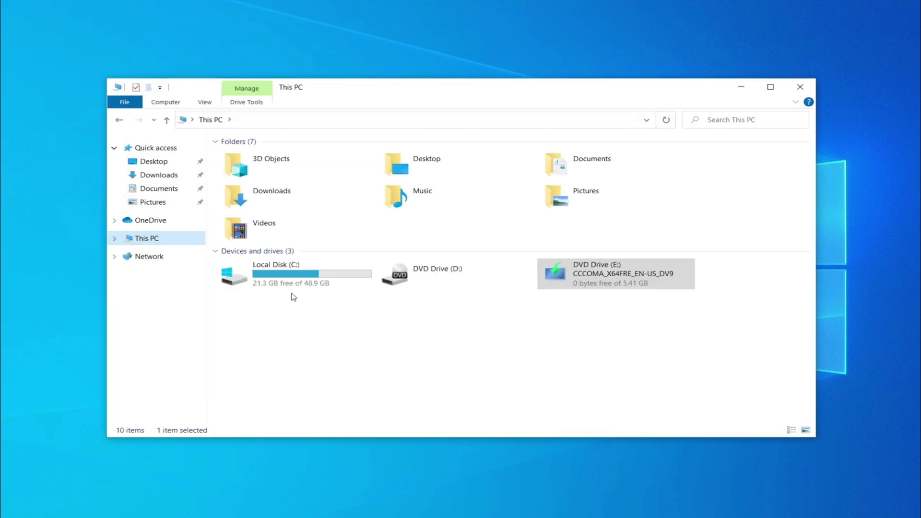
pyautogui.rightClick(592, 269)
pyautogui.click(624, 362)
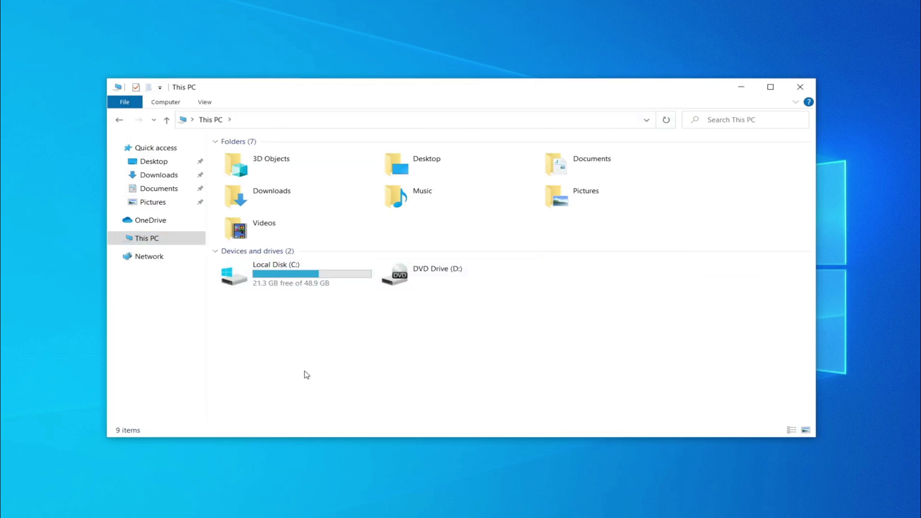
# Step: Permanently delete the Win11_24H2_English_x64 ISO from Downloads
pyautogui.doubleClick(308, 206)
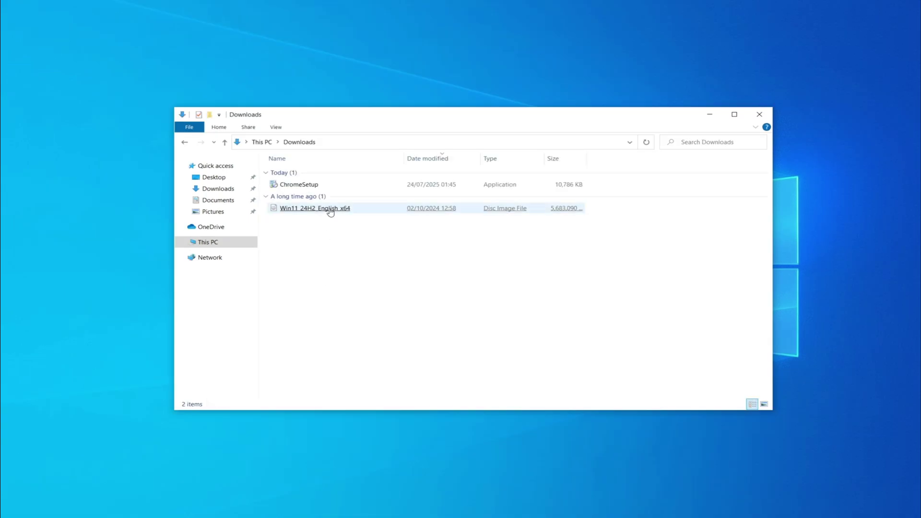
pyautogui.rightClick(329, 211)
pyautogui.click(358, 347)
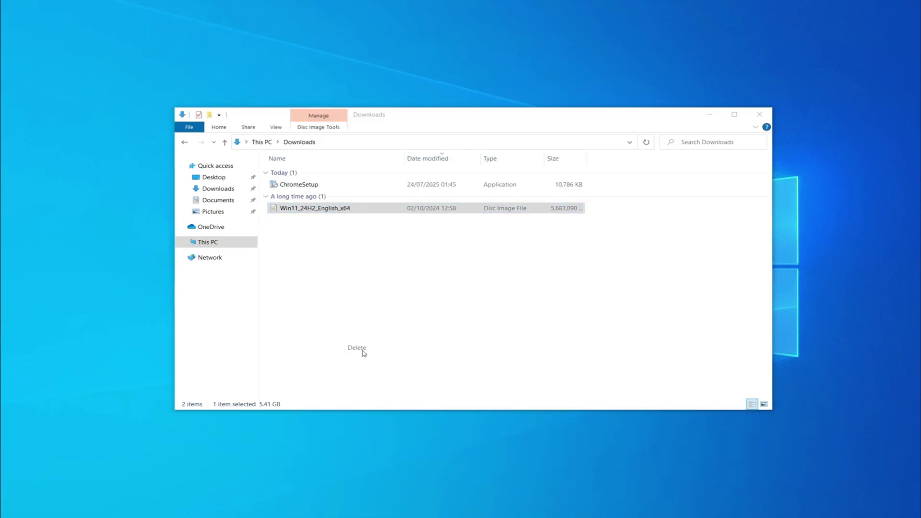
pyautogui.click(211, 243)
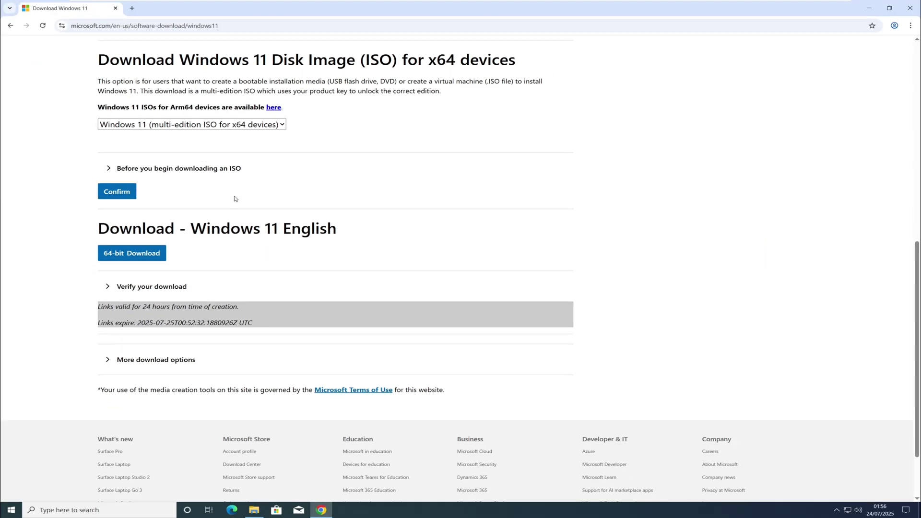
# Step: Launch the downloaded mediacreationtool.exe to reach the language and edition step
pyautogui.scroll(9, 426, 154)
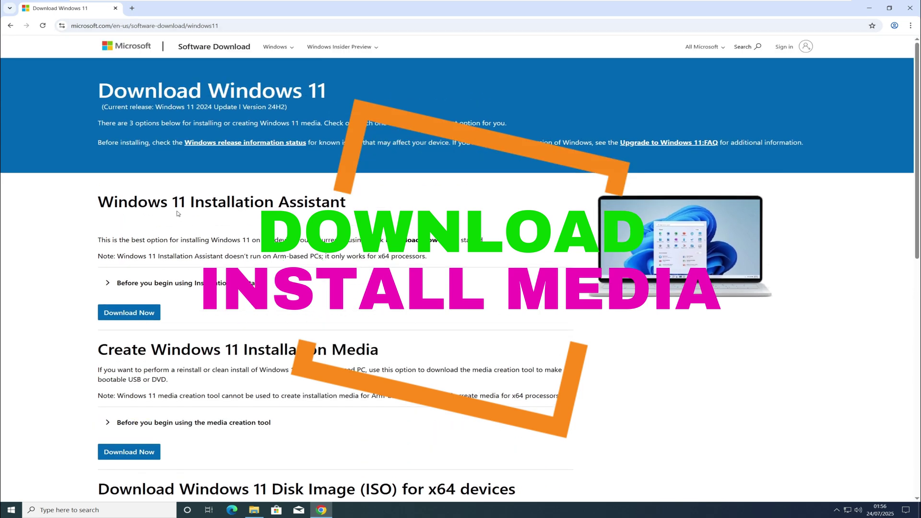
pyautogui.scroll(-3, 426, 246)
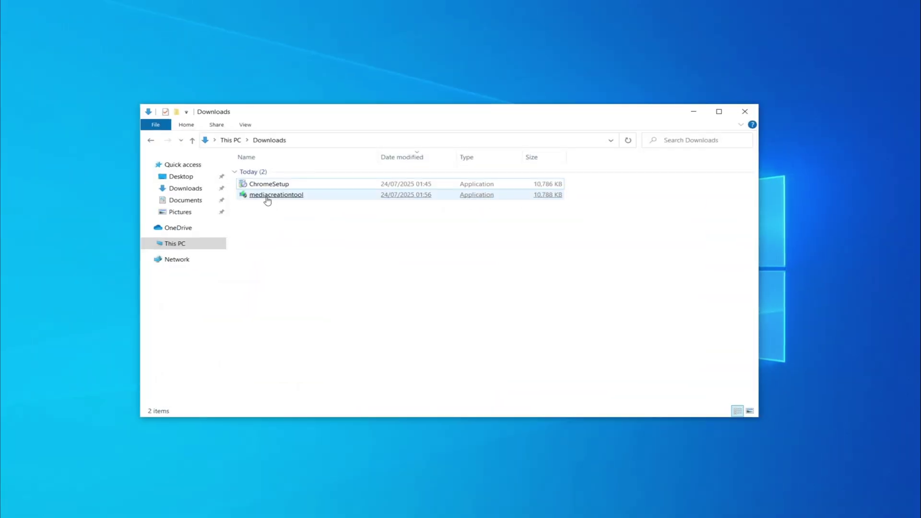
pyautogui.doubleClick(267, 195)
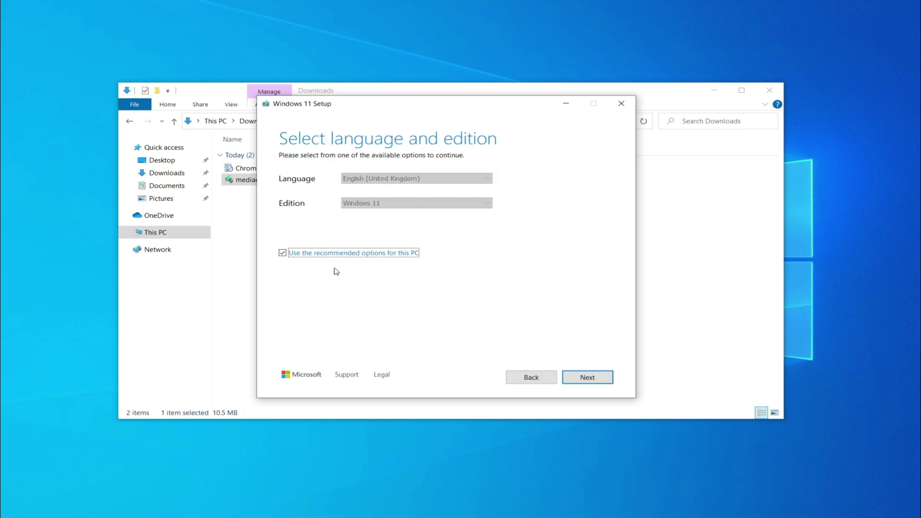
# Step: Keep the recommended edition and save an ISO to Downloads as 'Windows 11 Eng UK.iso'
pyautogui.click(598, 378)
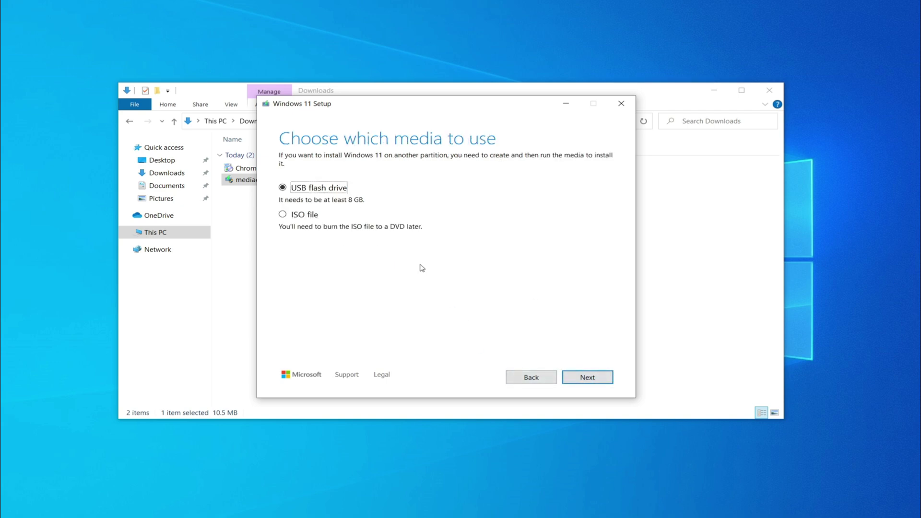
pyautogui.click(297, 215)
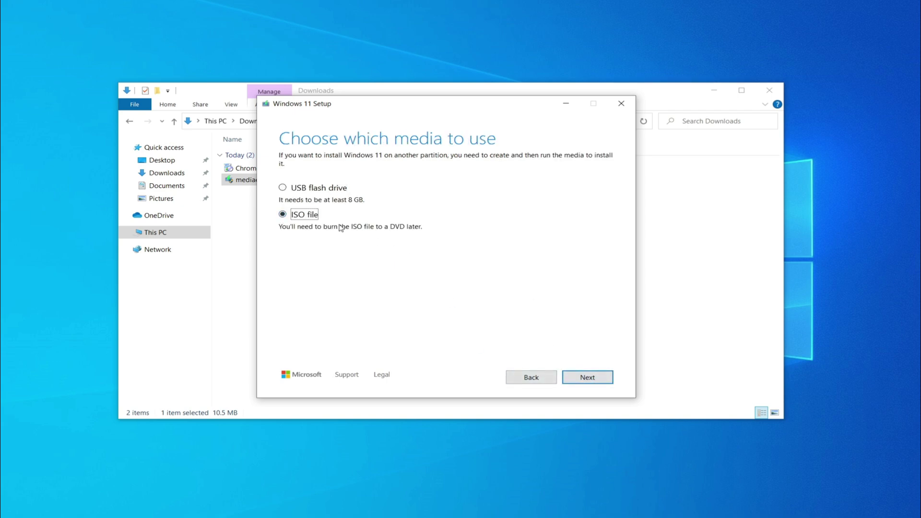
pyautogui.click(599, 383)
pyautogui.click(307, 207)
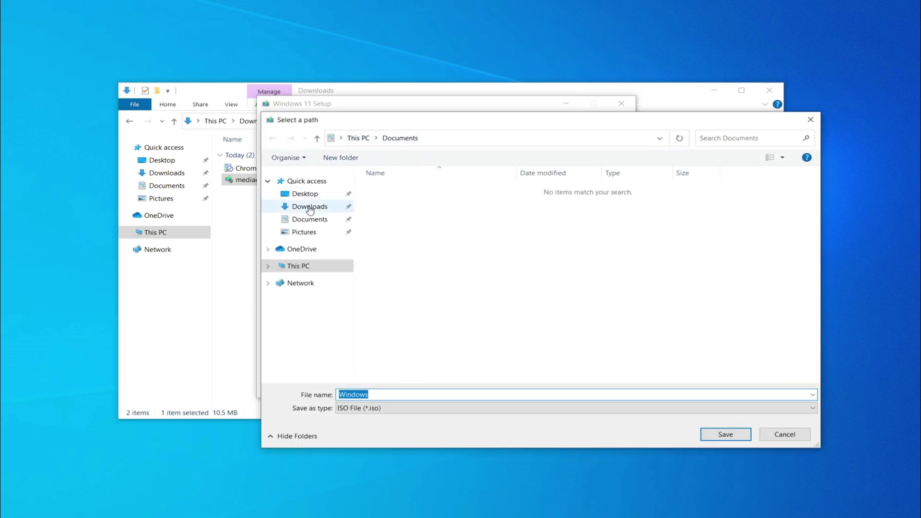
pyautogui.click(399, 392)
pyautogui.click(399, 393)
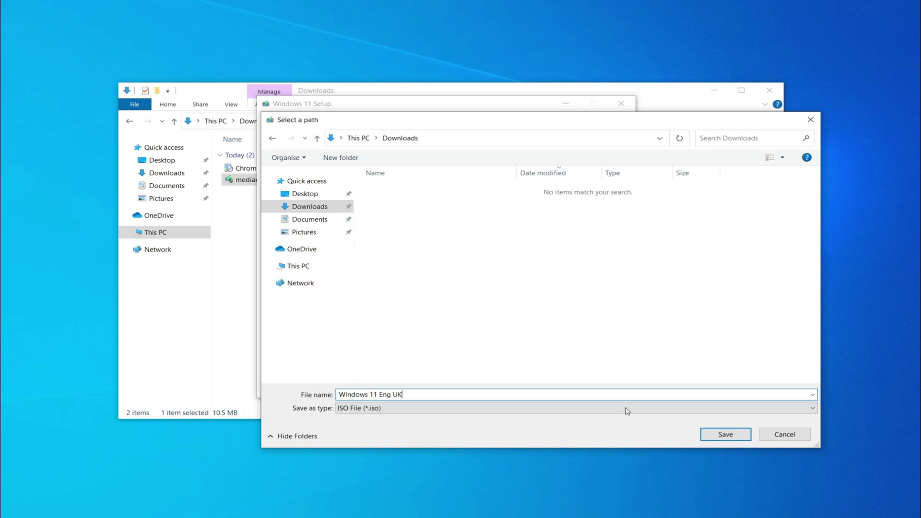
pyautogui.click(722, 435)
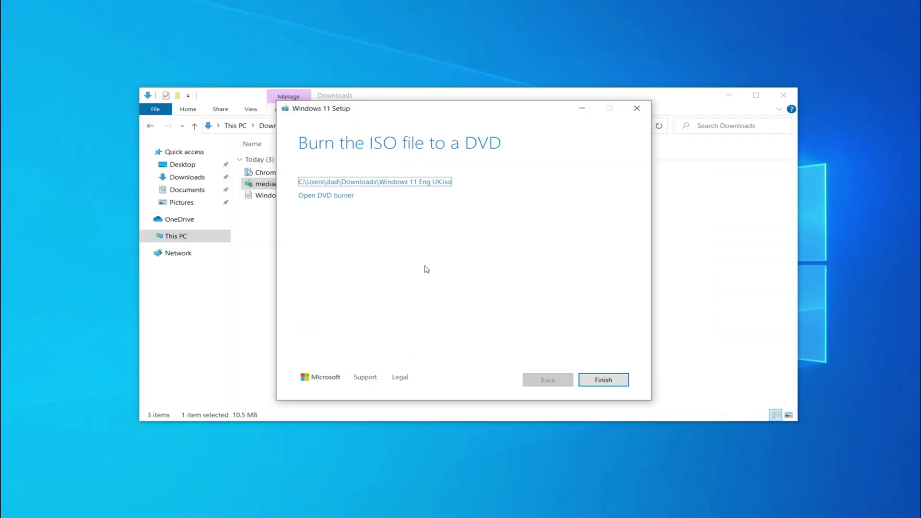
# Step: Close the media creation tool and mount the Windows 11 Eng UK ISO as a drive
pyautogui.click(603, 379)
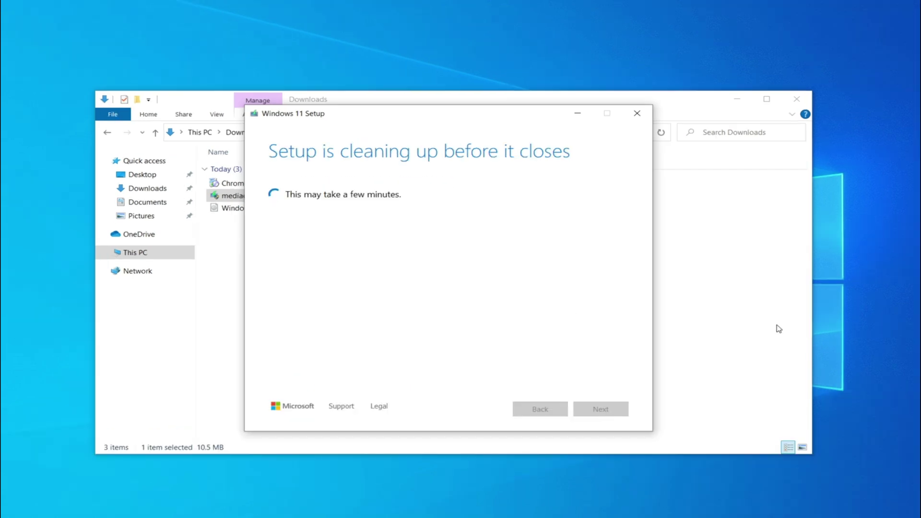
pyautogui.click(252, 208)
pyautogui.rightClick(276, 194)
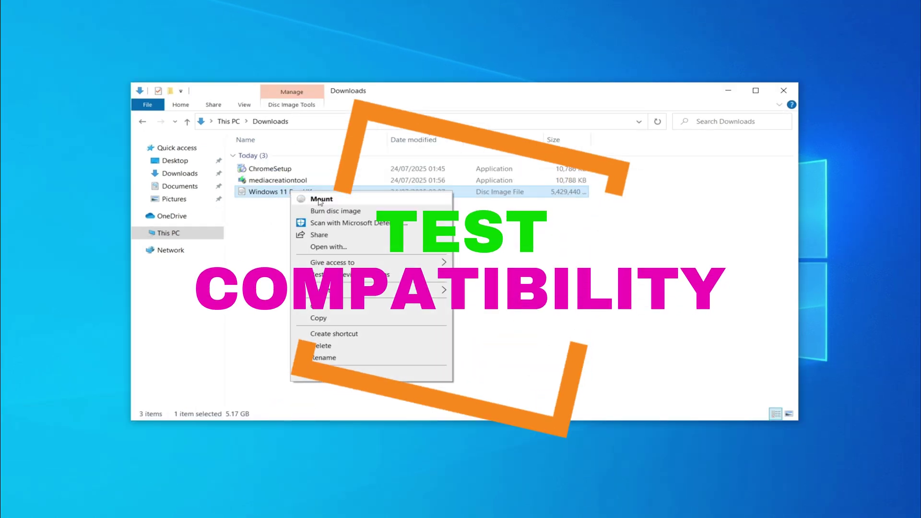
pyautogui.click(287, 201)
# Step: Run setup from the mounted drive, decline updates, and dismiss the failed requirements check
pyautogui.click(257, 248)
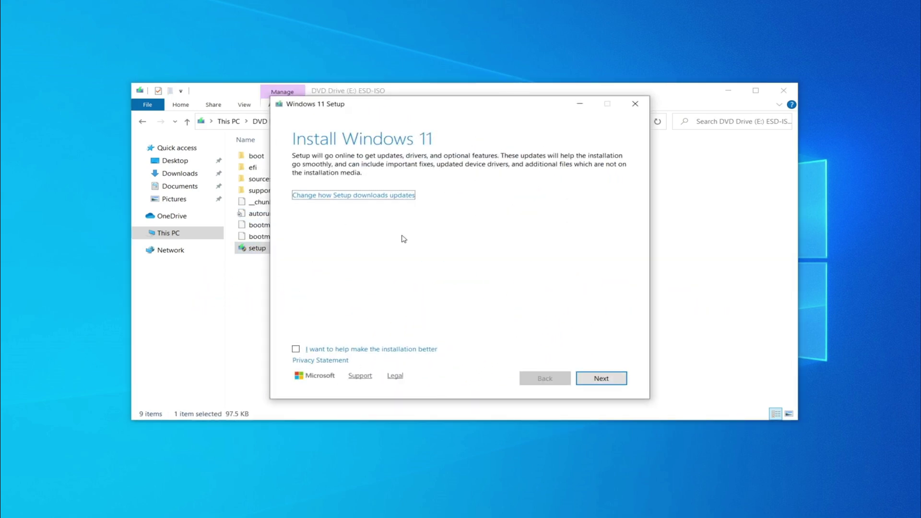
pyautogui.click(365, 199)
pyautogui.click(296, 222)
pyautogui.click(577, 381)
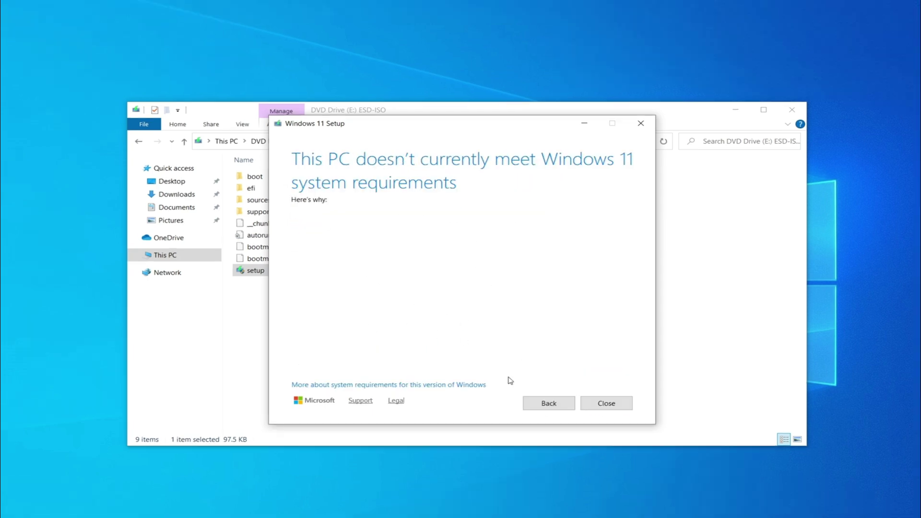
pyautogui.click(608, 405)
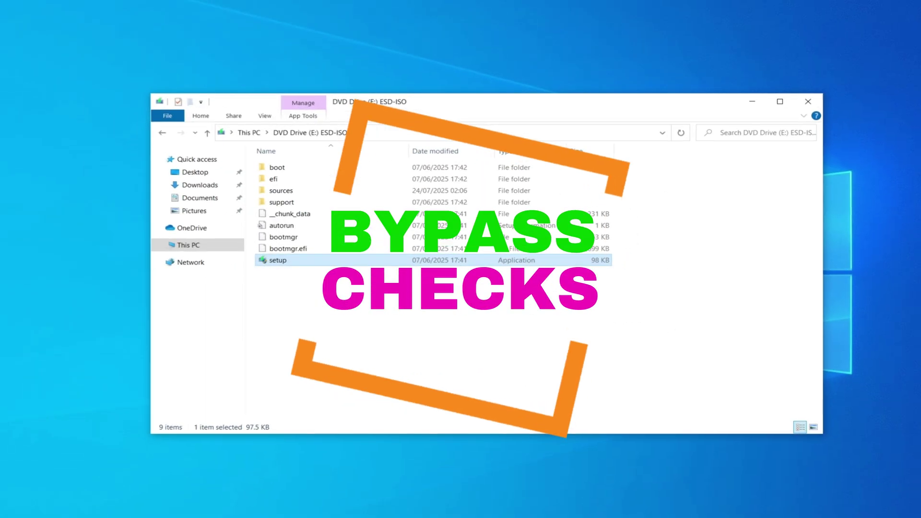
# Step: Open a Command Prompt in the mounted drive via cmd in the address bar
pyautogui.click(370, 134)
pyautogui.write('cmd')
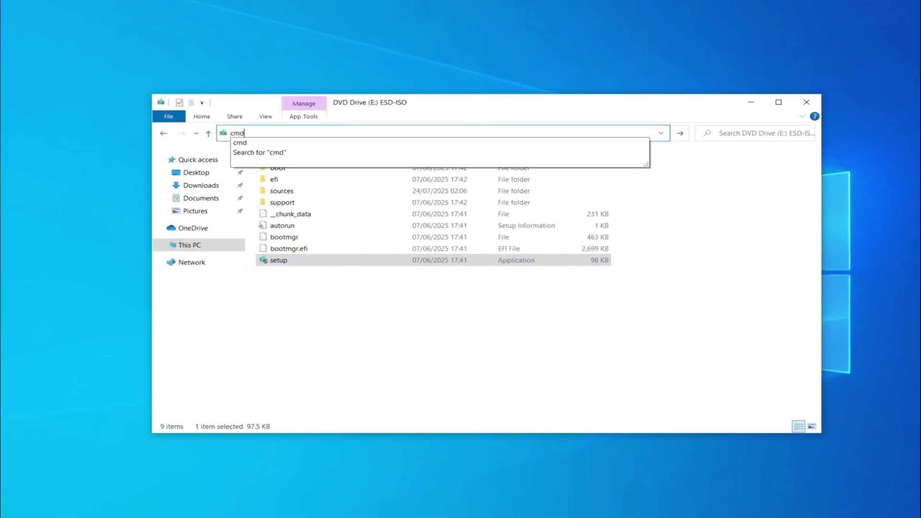
pyautogui.press('Return')
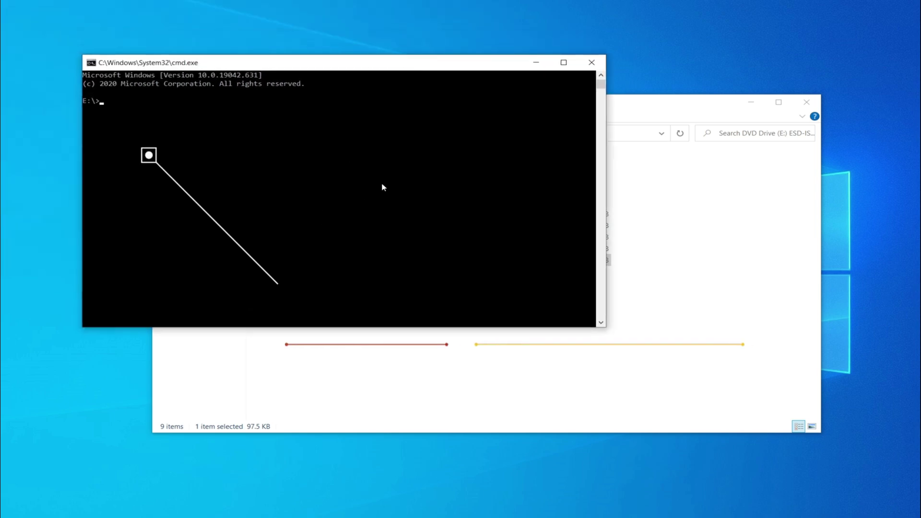
# Step: Run setup.exe /product server, choose 'Not right now' for updates, and continue
pyautogui.write('setup.exe /product server')
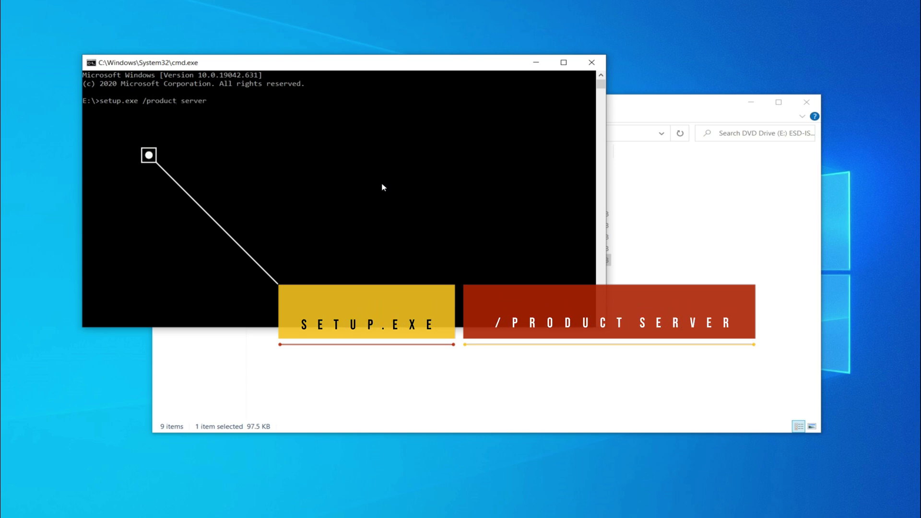
pyautogui.press('Return')
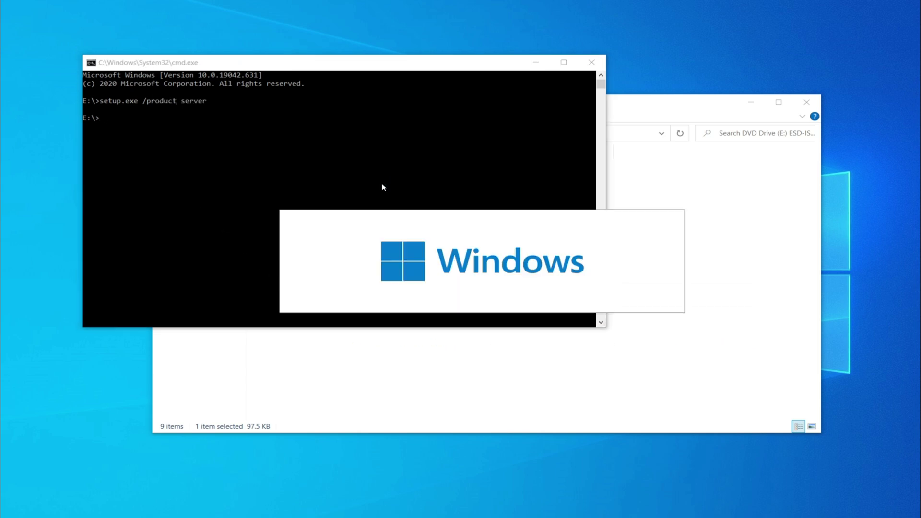
pyautogui.click(386, 208)
pyautogui.click(318, 236)
pyautogui.click(626, 391)
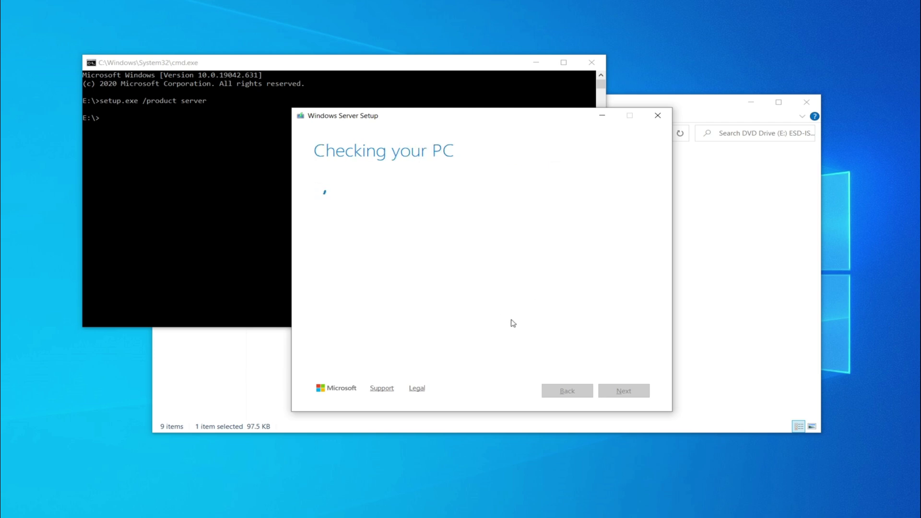
# Step: Accept the licence, keep files, settings and apps, and install the Windows 11 Pro upgrade
pyautogui.click(619, 390)
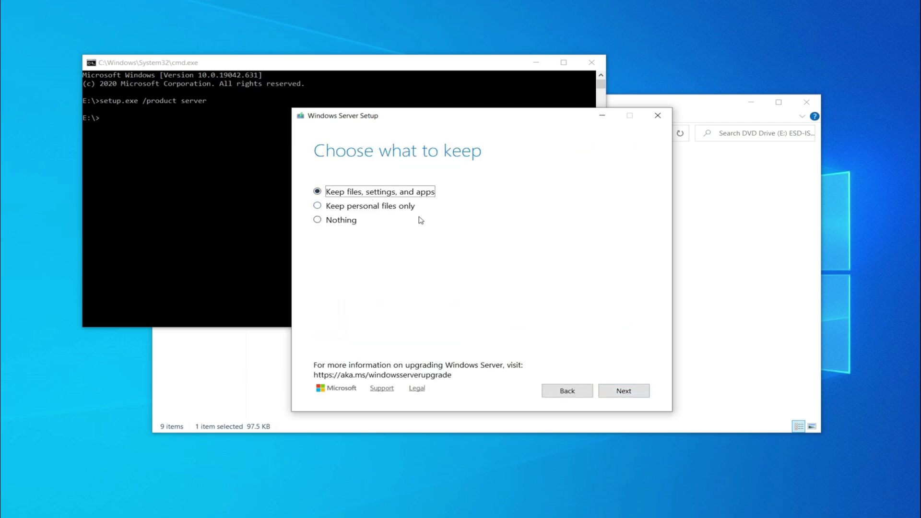
pyautogui.click(626, 391)
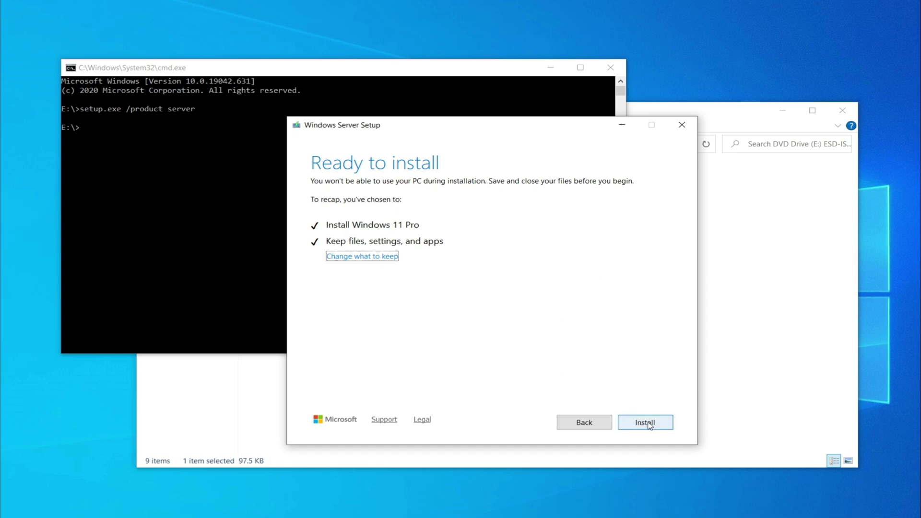
pyautogui.click(648, 422)
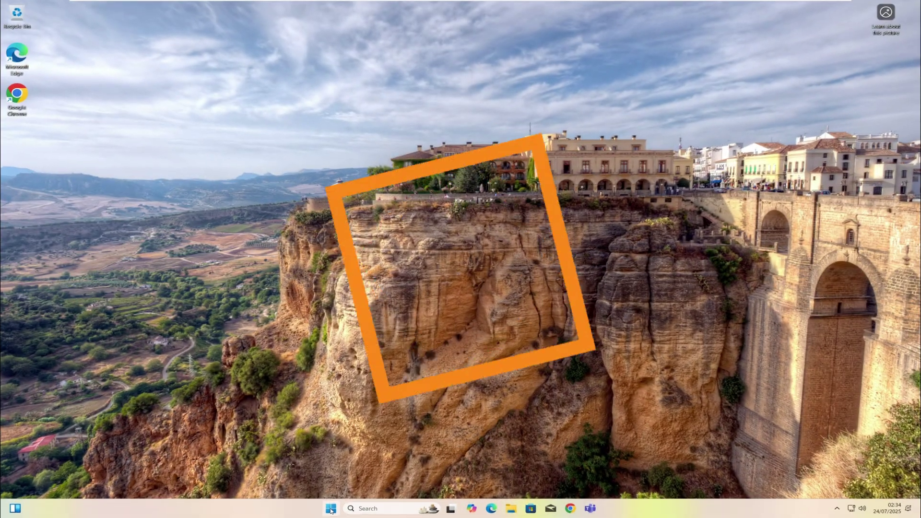
# Step: Check the Downloads folder for the Windows 11 ISO, mediacreationtool and ChromeSetup after upgrading
pyautogui.click(330, 507)
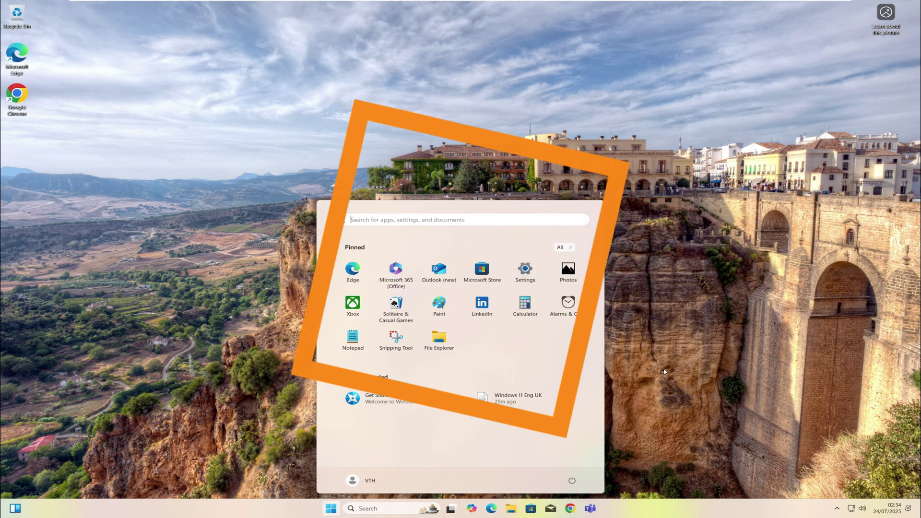
pyautogui.click(509, 511)
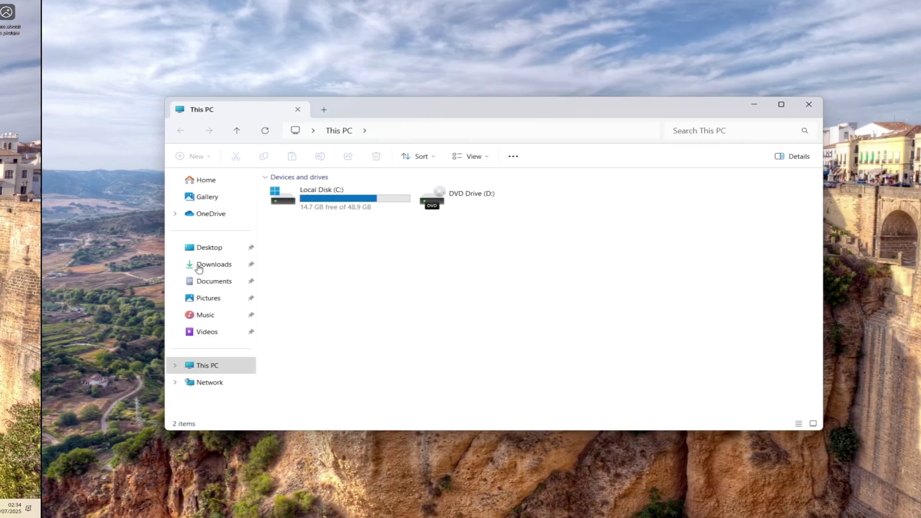
pyautogui.click(245, 255)
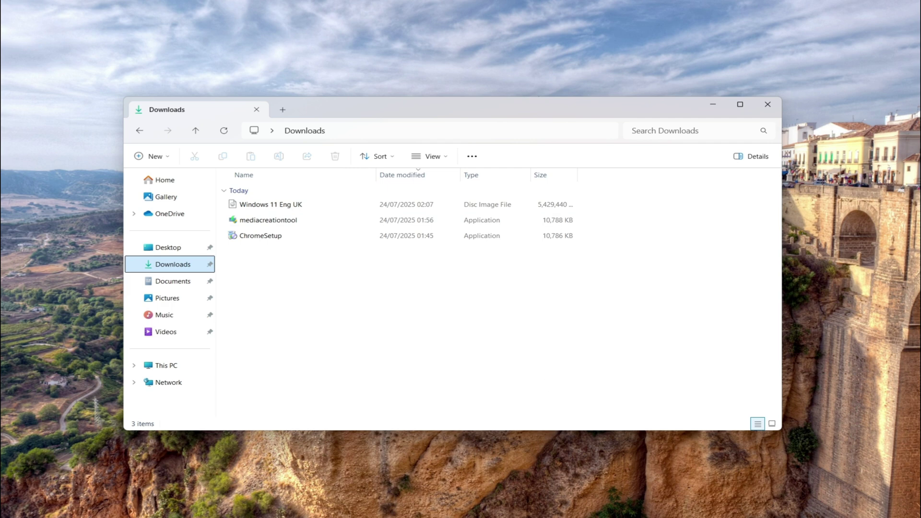
pyautogui.press('super')
# Step: Go to Settings > System > About to verify Windows 11 Pro version 24H2, build 26100.4349
pyautogui.click(536, 290)
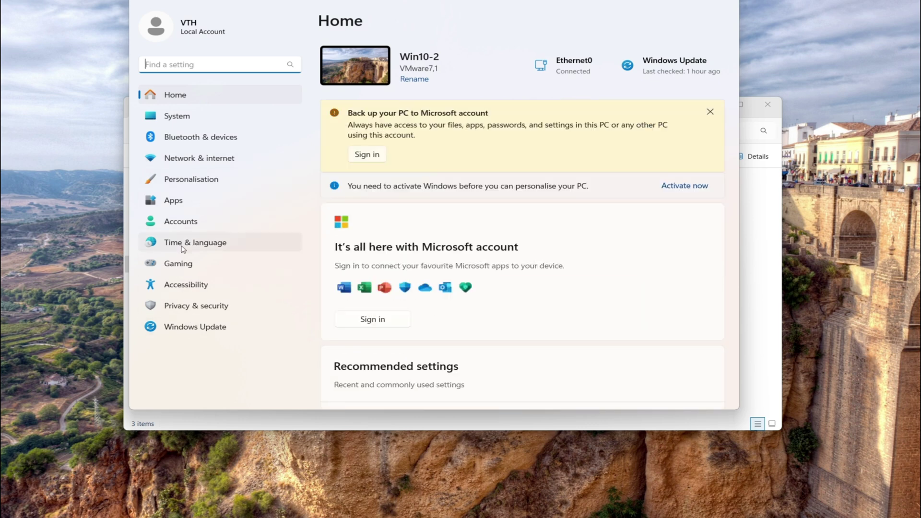
pyautogui.click(176, 117)
pyautogui.scroll(-5, 449, 275)
pyautogui.scroll(-5, 451, 278)
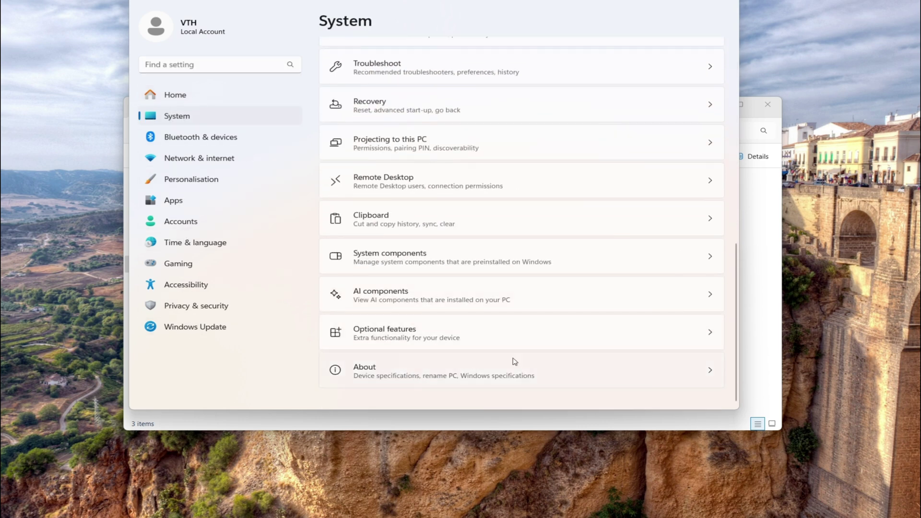
pyautogui.click(485, 369)
pyautogui.scroll(-3, 551, 274)
pyautogui.scroll(-3, 552, 267)
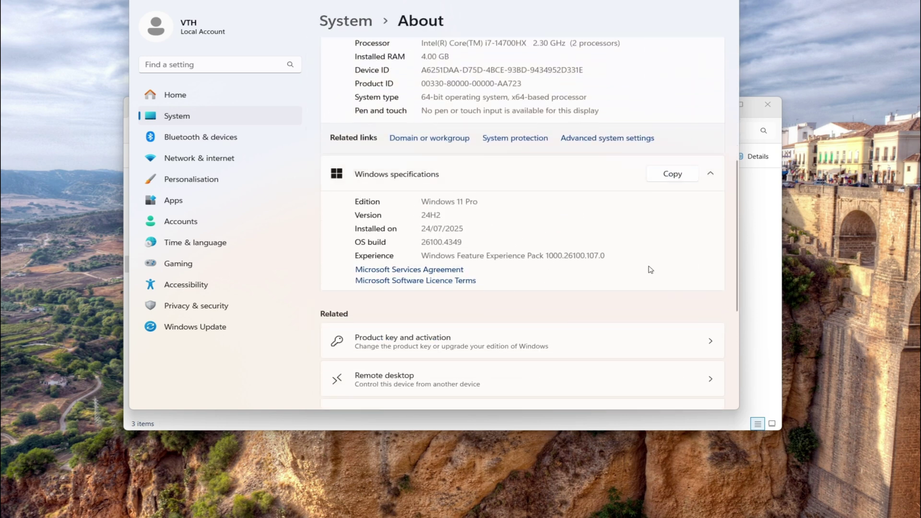
pyautogui.scroll(1, 649, 270)
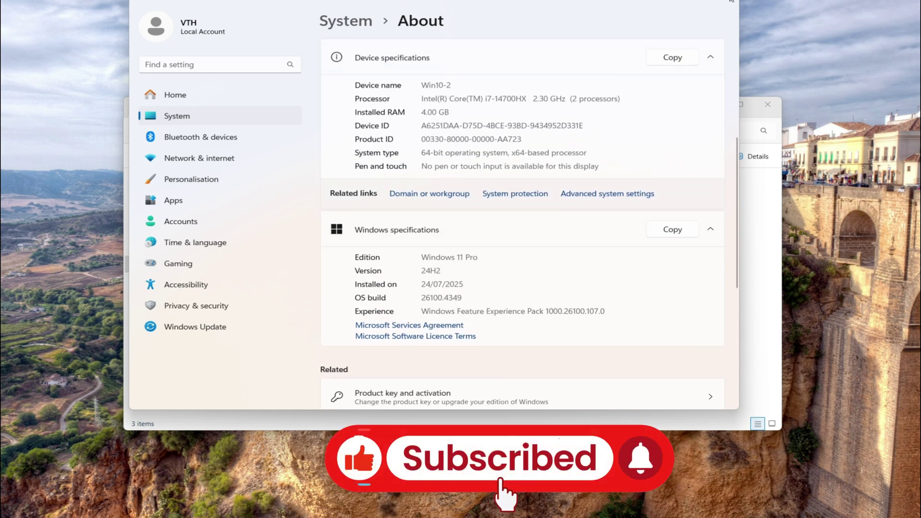